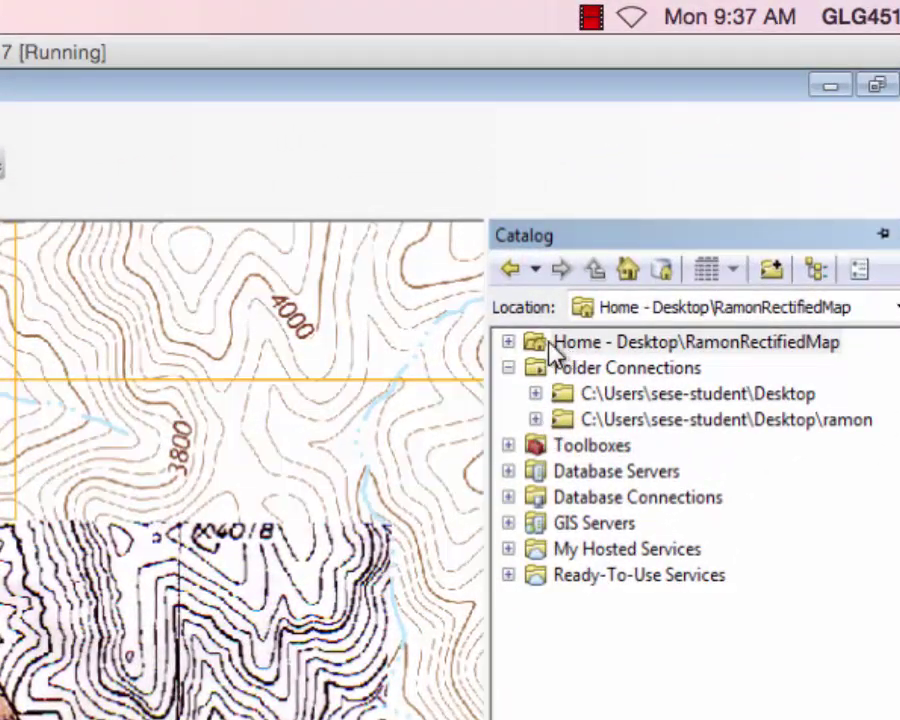
Create the Point shapefile ArnettS+Ds in the RamonRectifiedMap home folder and accept the spatial-reference warning
click(534, 340)
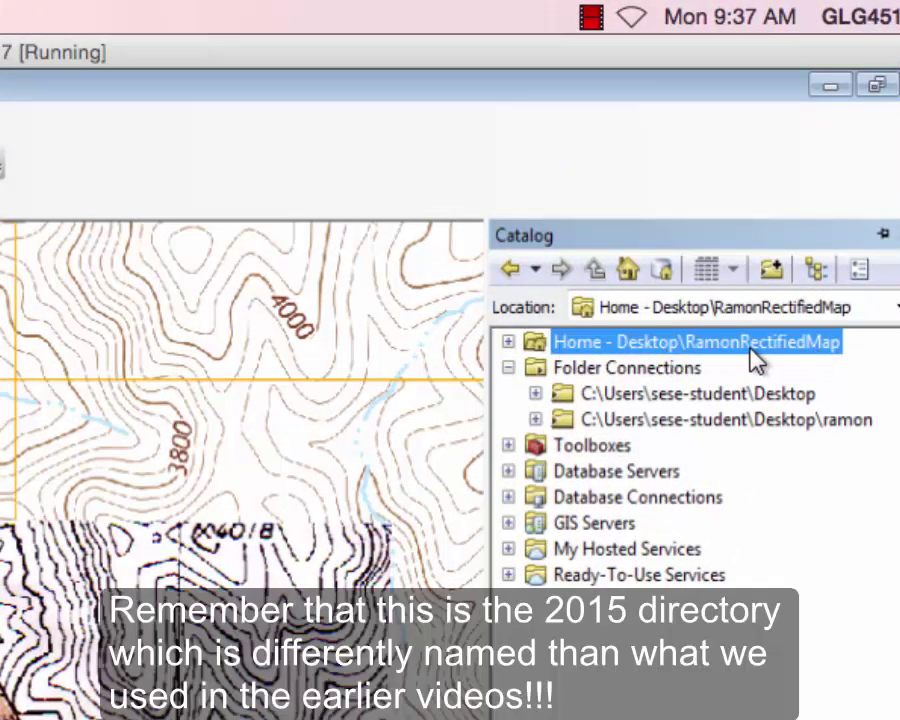
double_click(534, 346)
right_click(538, 343)
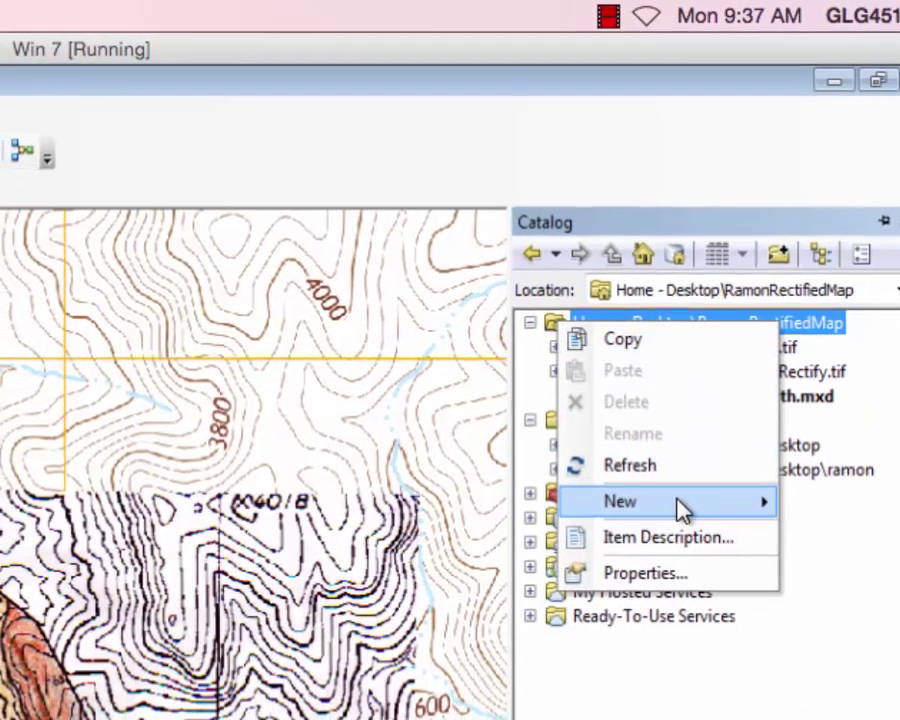
click(670, 535)
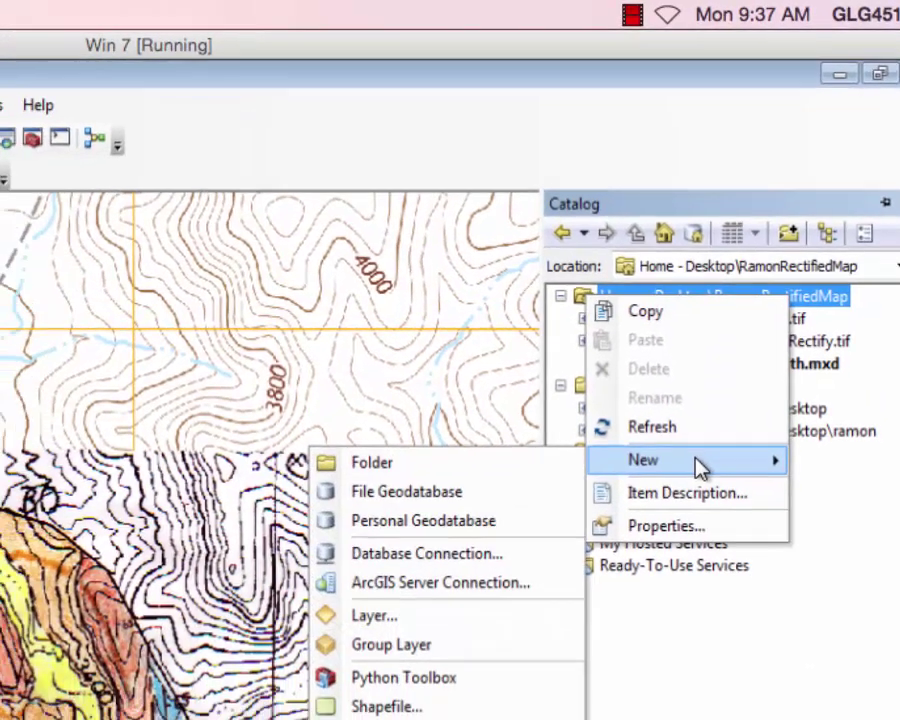
click(454, 681)
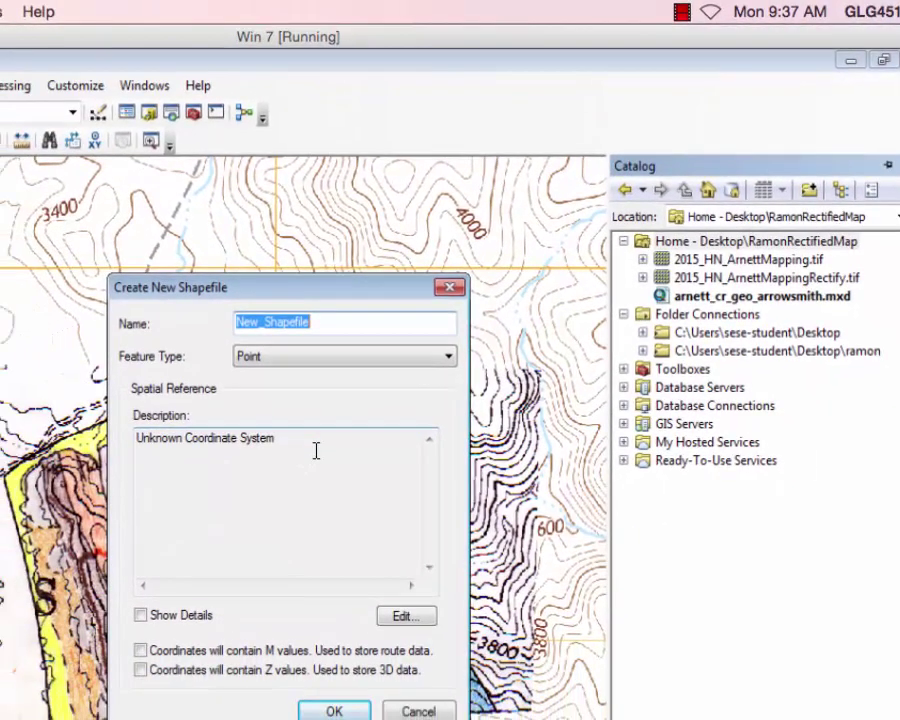
text(Arnett)
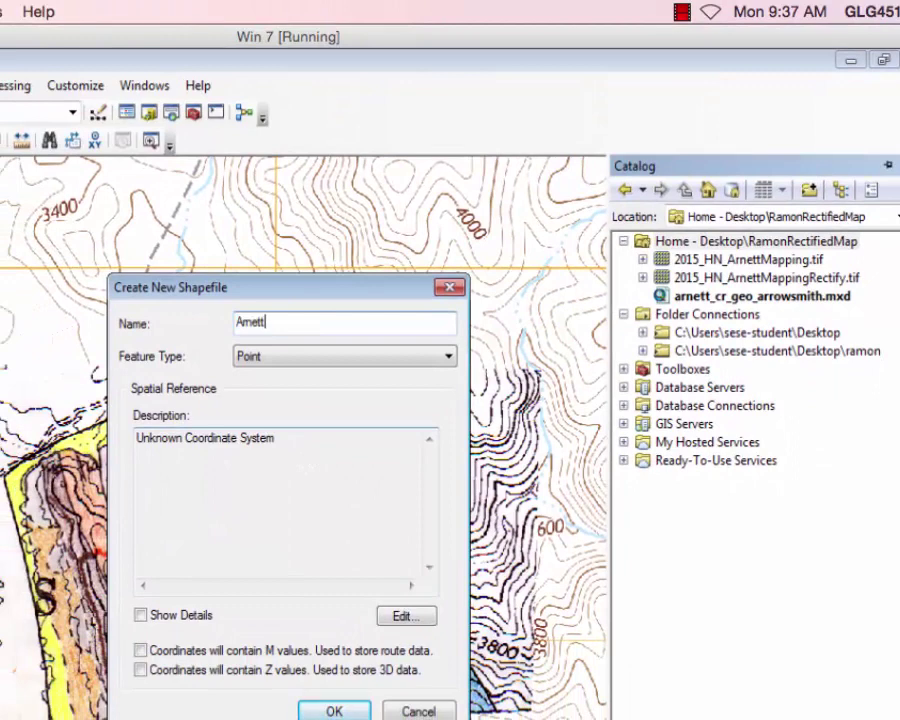
text(S_)
key(BackSpace)
text(+Ds)
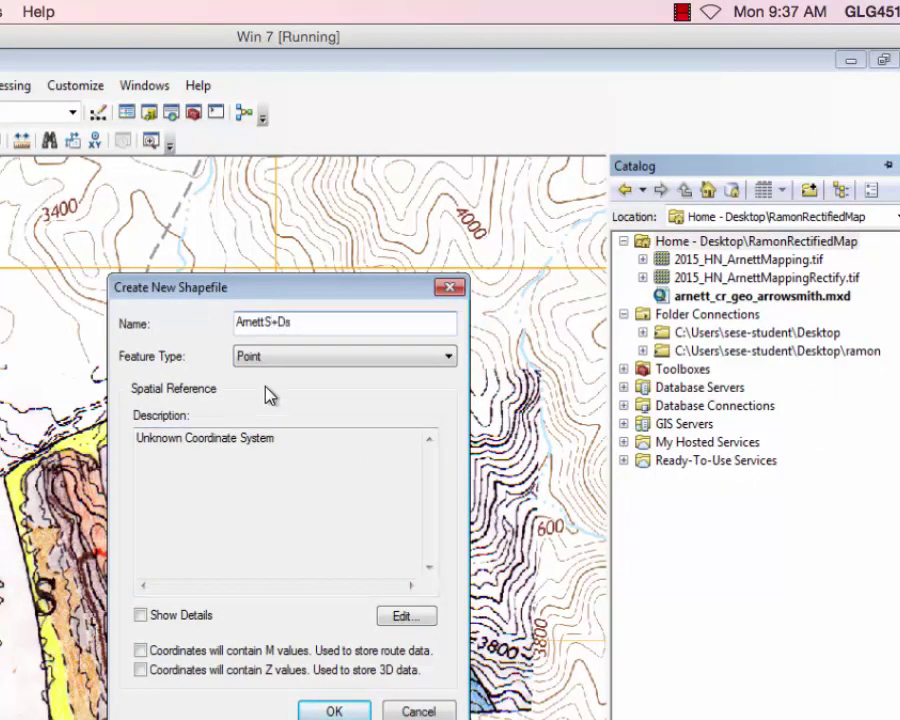
click(352, 709)
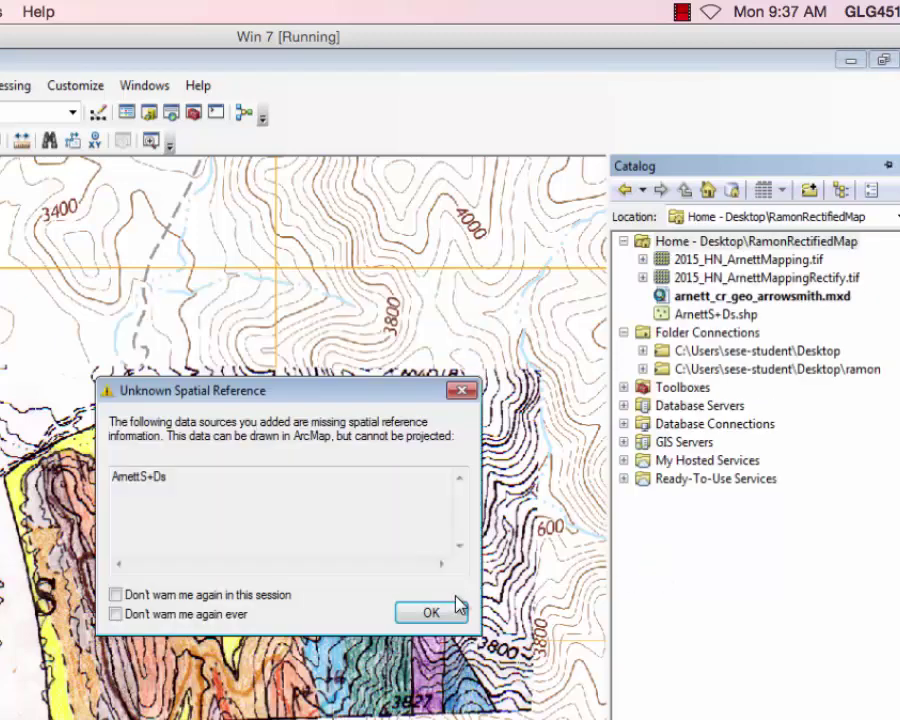
click(428, 613)
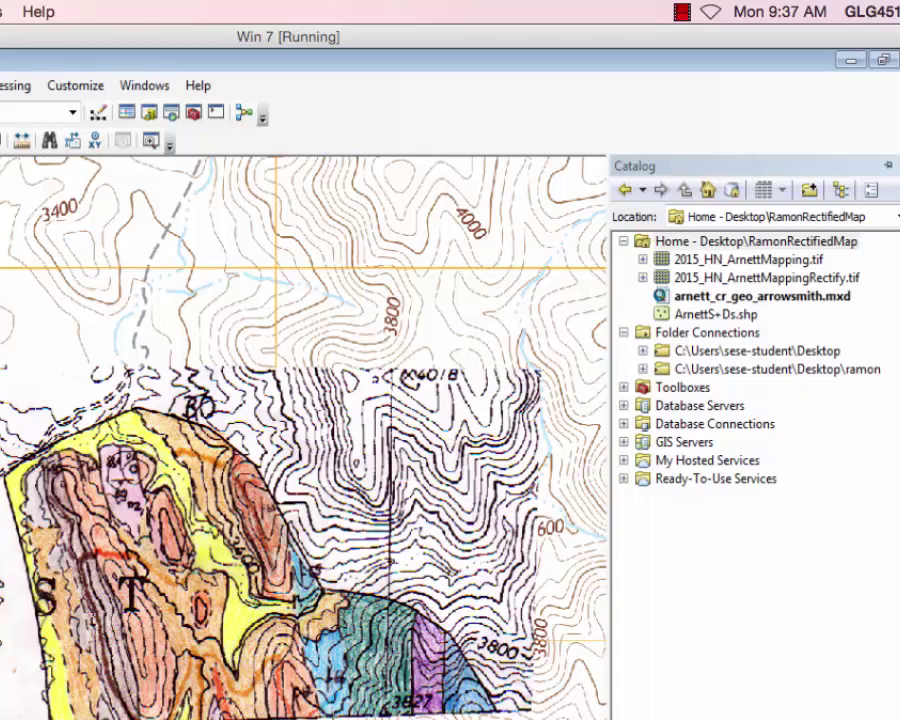
Create the Polyline shapefile Arnett_Faults in the home folder
right_click(762, 241)
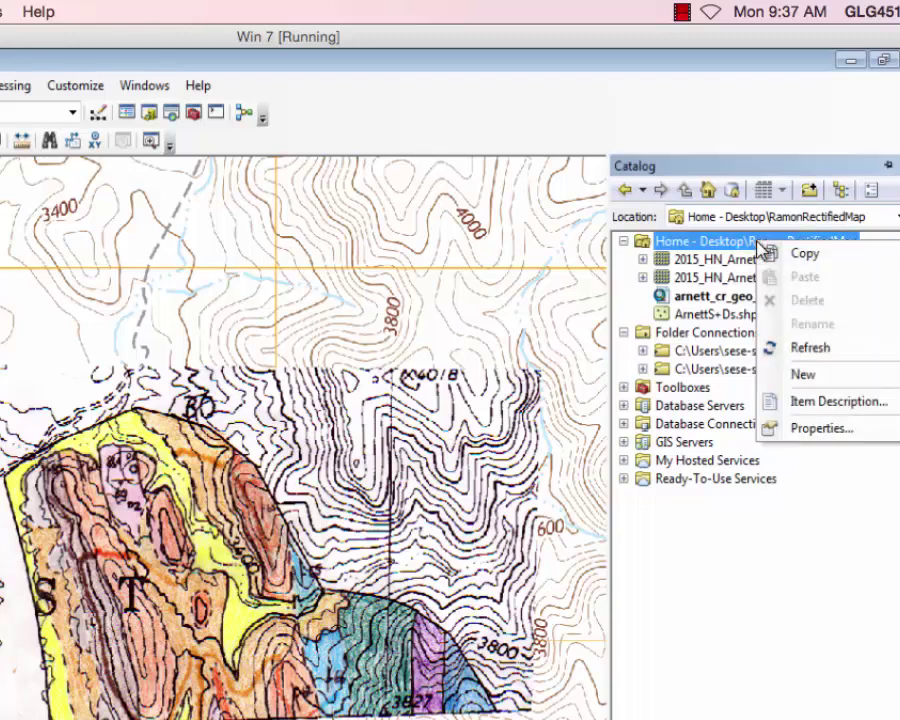
mouse_move(826, 372)
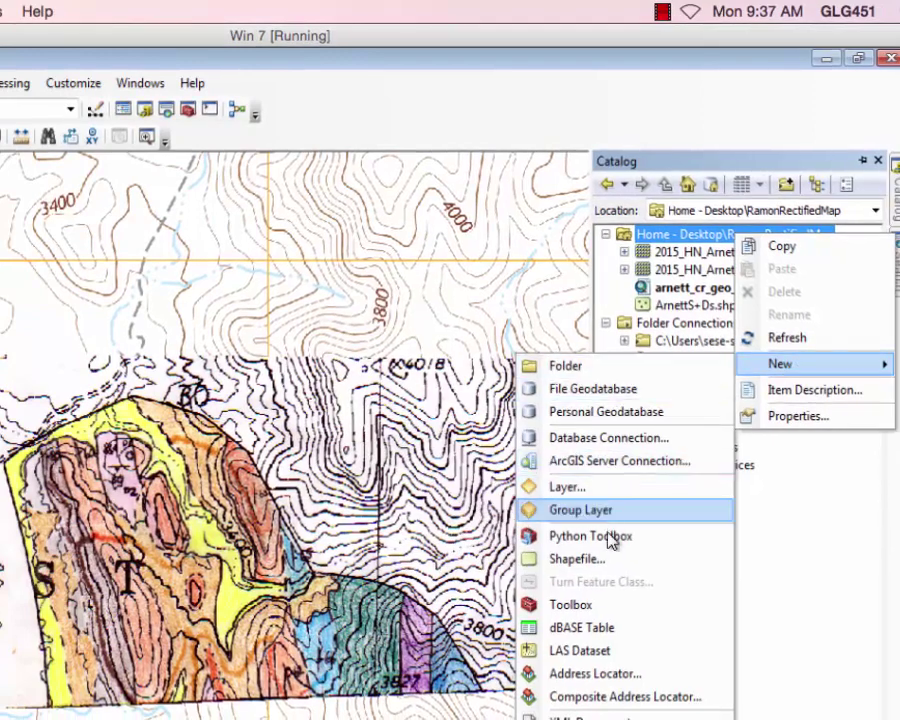
click(583, 562)
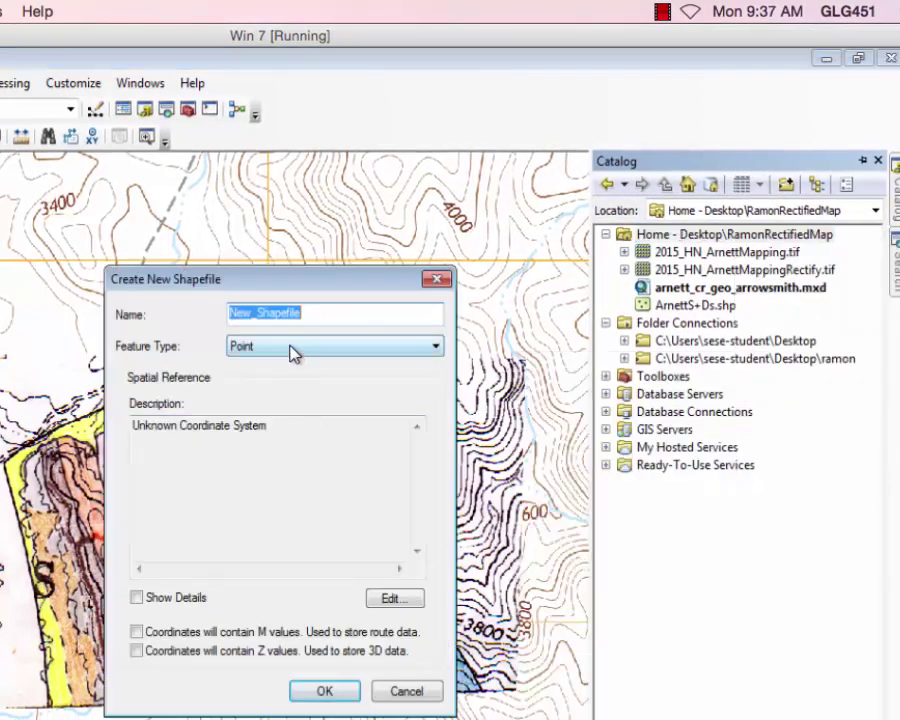
text(Arnett)
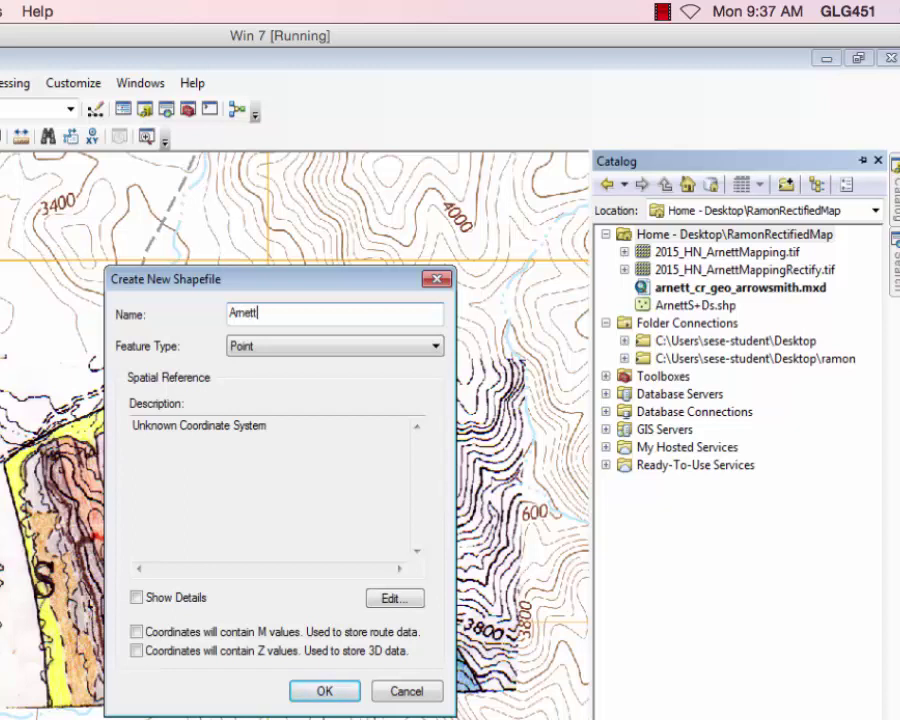
text(_Faults)
click(278, 346)
click(280, 373)
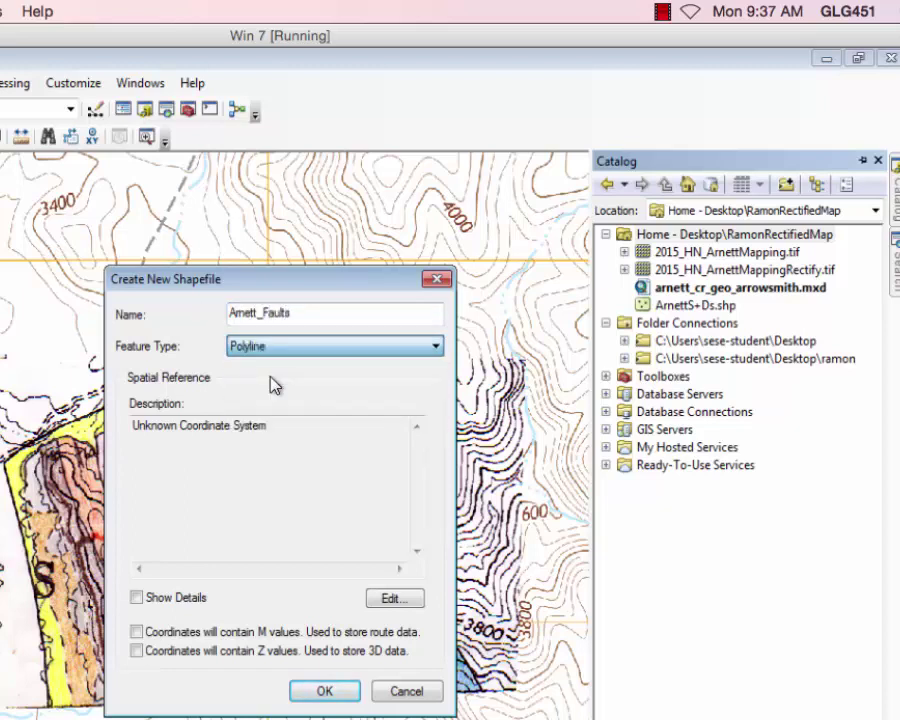
click(340, 696)
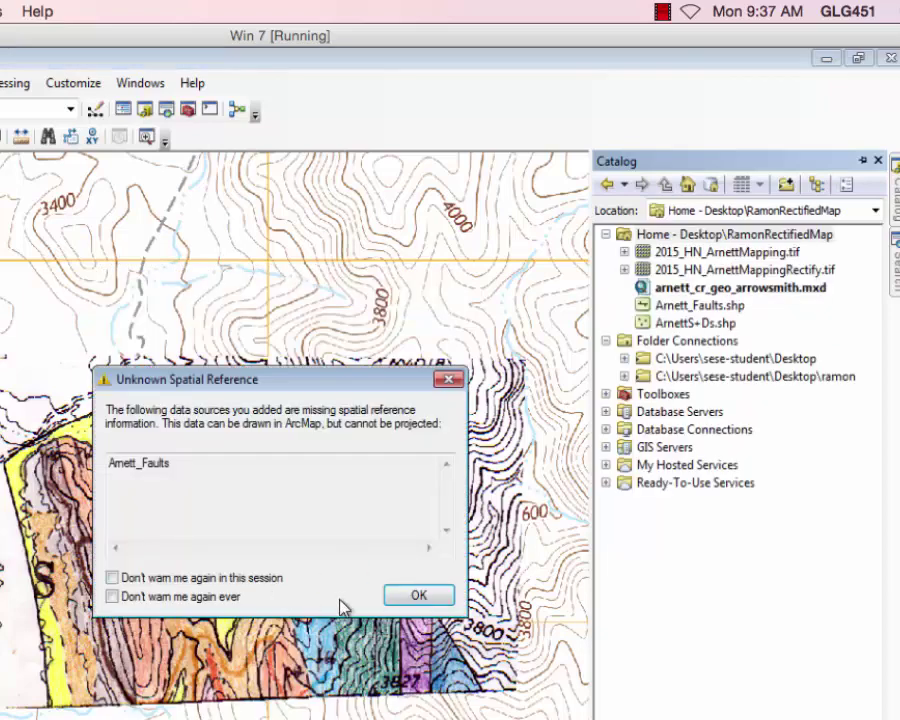
click(414, 598)
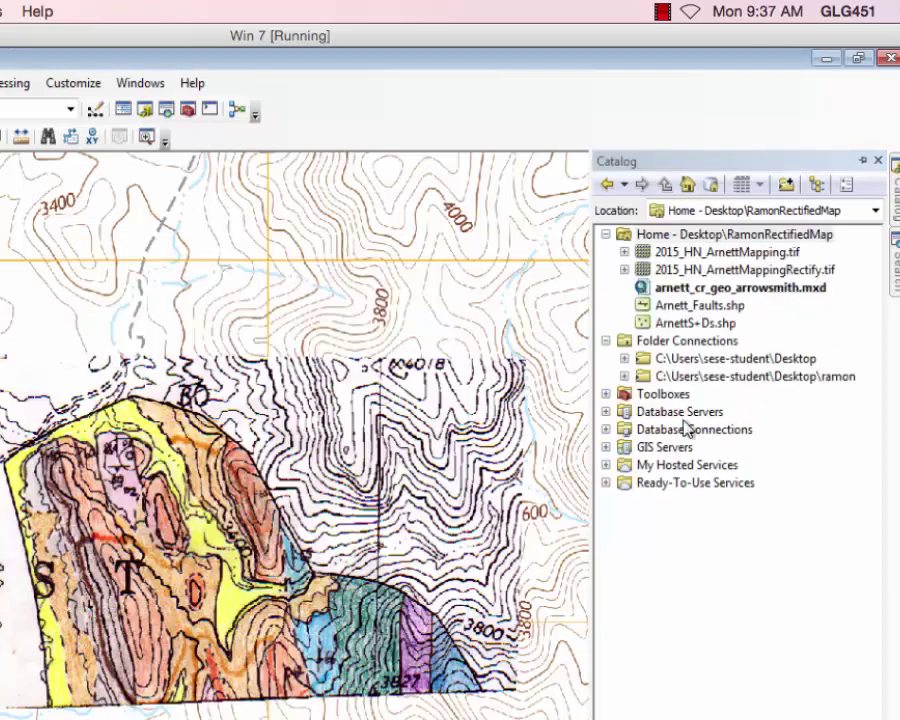
Create the Polyline shapefile Arnett_Contacts in the home folder
click(752, 235)
mouse_move(854, 378)
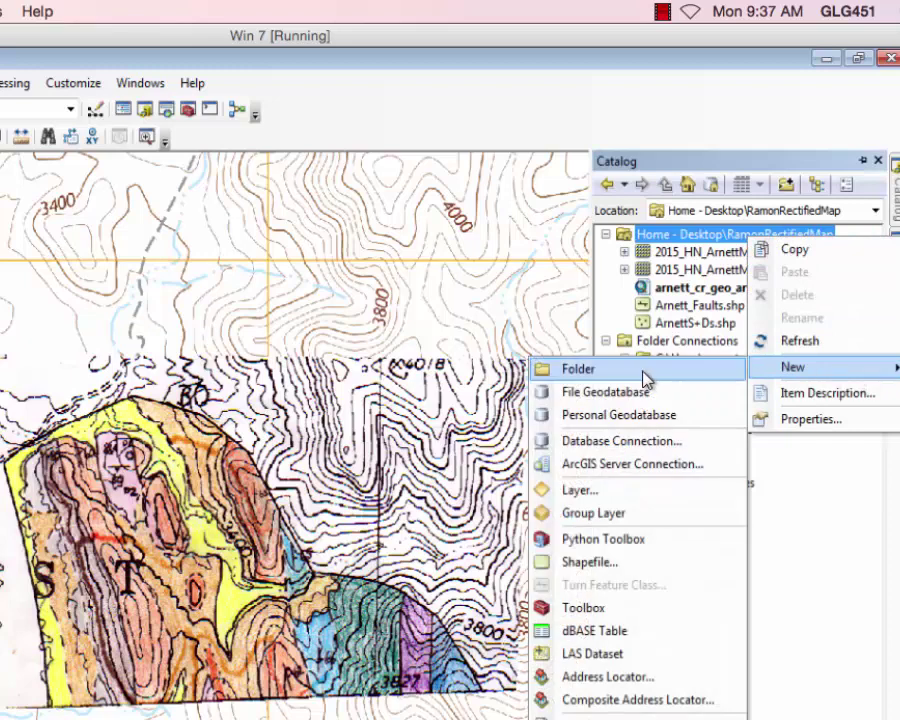
click(590, 562)
text(Ar)
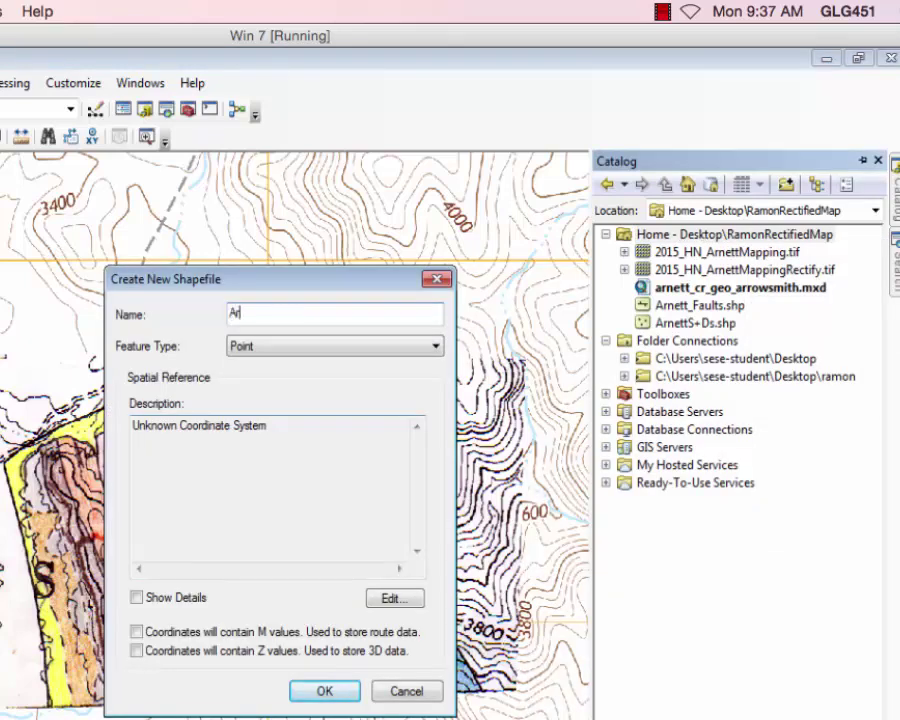
text(nett_Contacts)
click(364, 346)
click(332, 378)
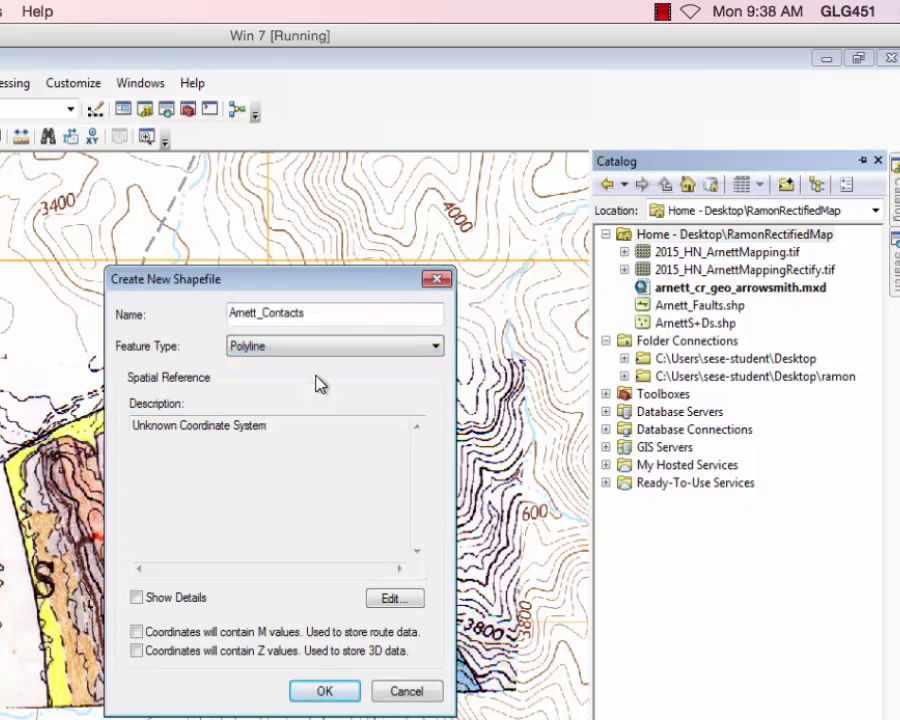
click(322, 691)
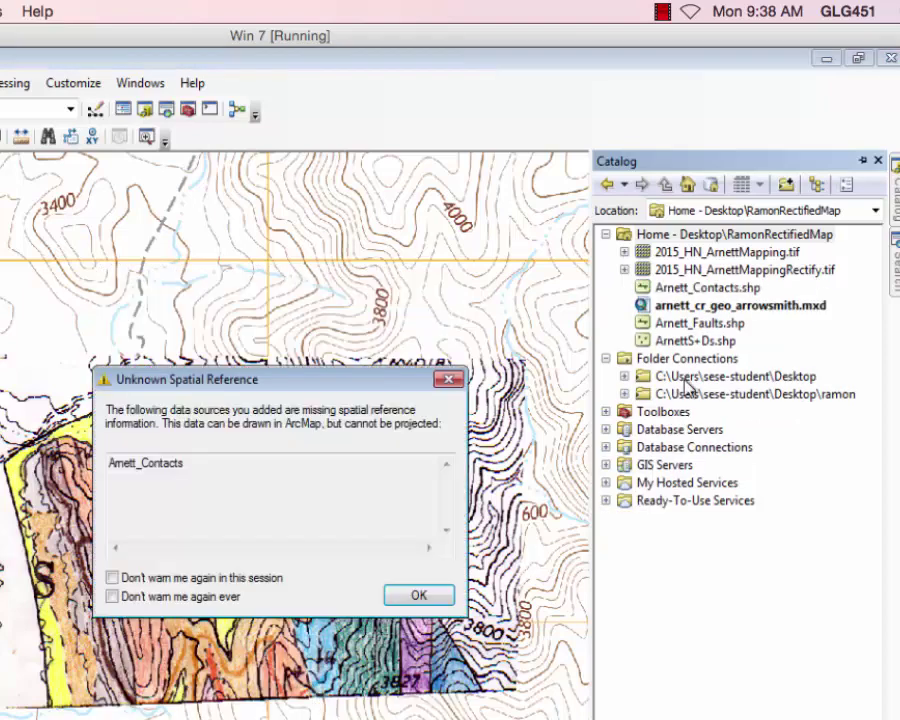
click(416, 597)
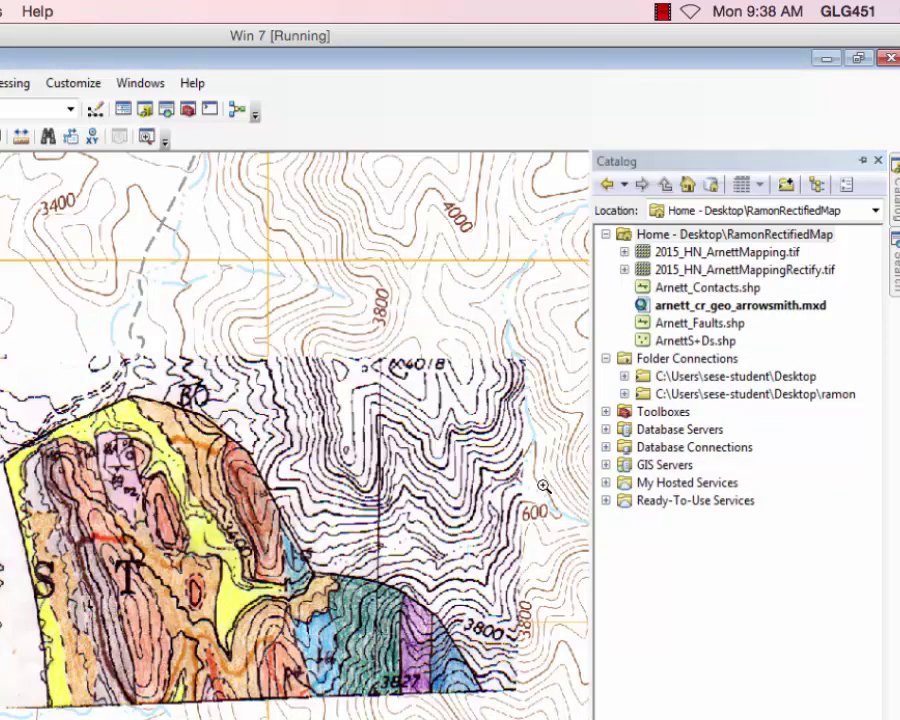
Create the Polygon shapefile 'Arnett Units' and dismiss the Unknown Spatial Reference warning
right_click(718, 234)
mouse_move(743, 371)
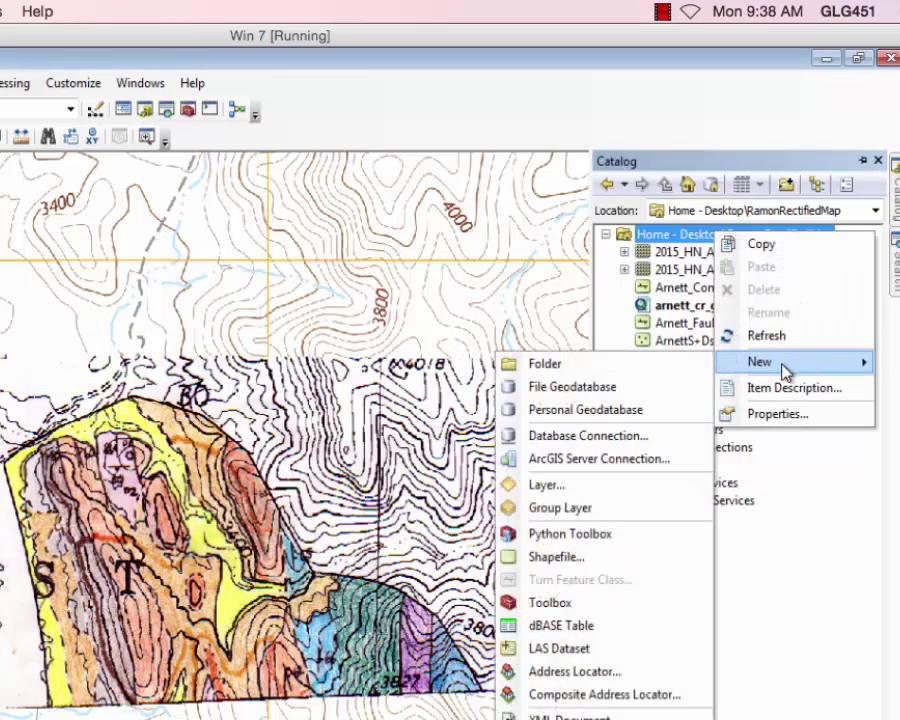
click(562, 556)
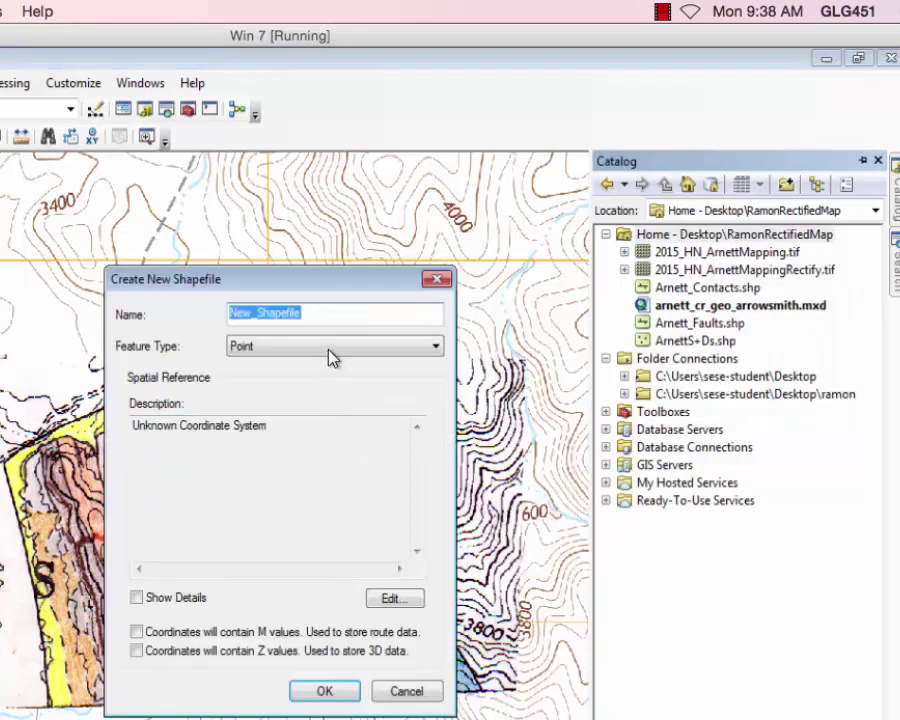
text(Arne)
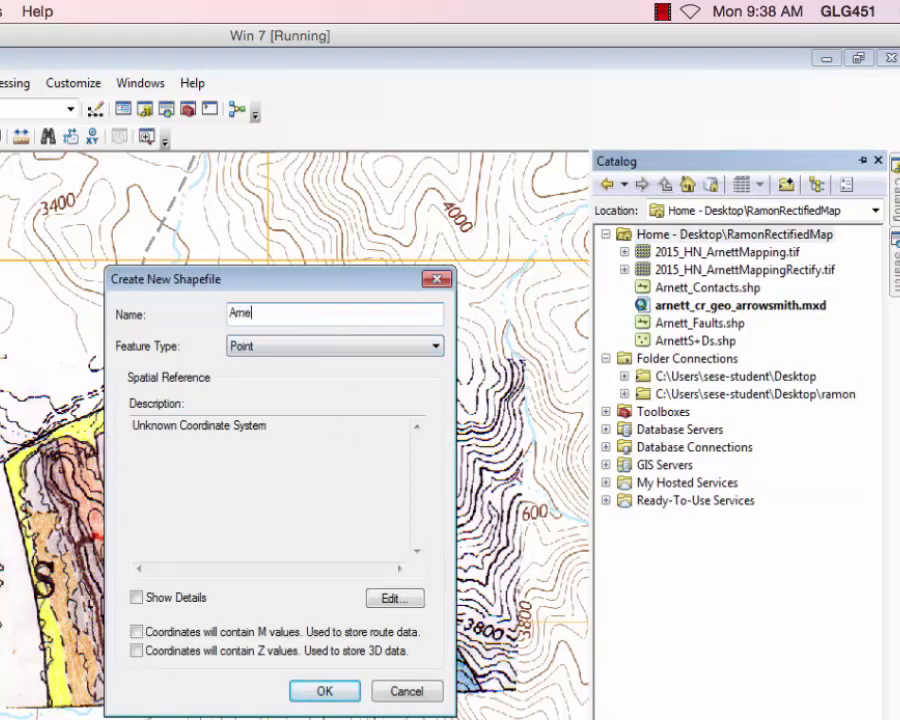
text(tUnits)
key(BackSpace)
key(BackSpace)
key(BackSpace)
key(BackSpace)
key(BackSpace)
text(t Units)
click(351, 350)
click(295, 390)
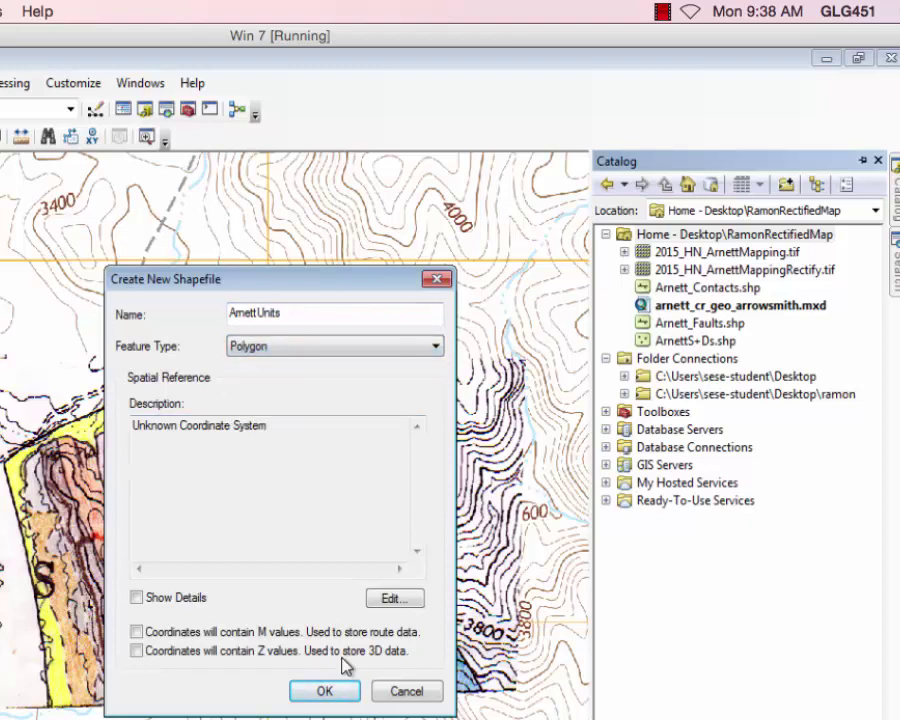
click(330, 688)
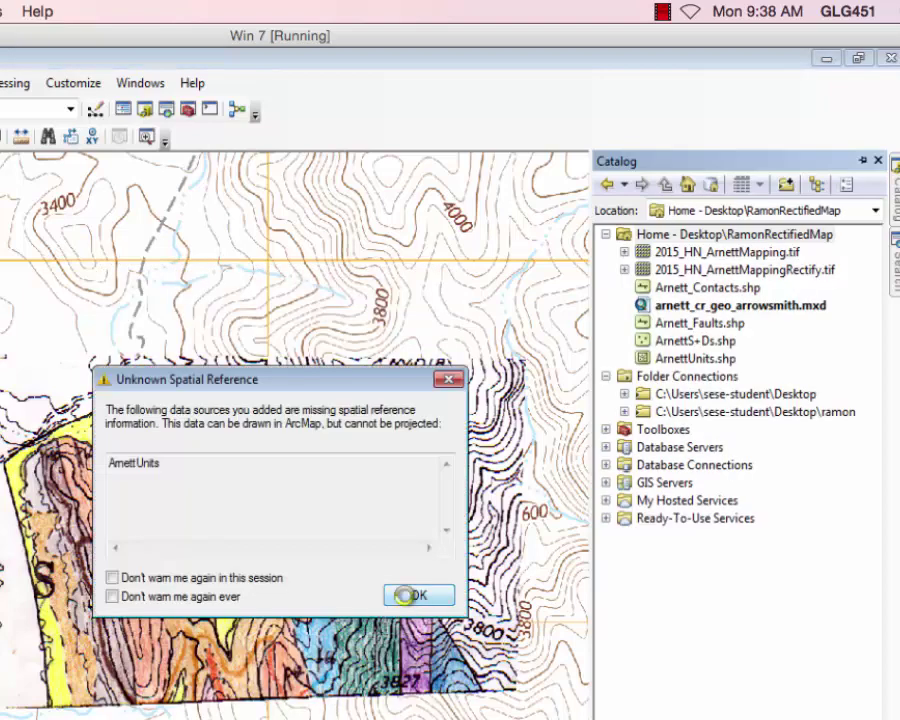
click(412, 596)
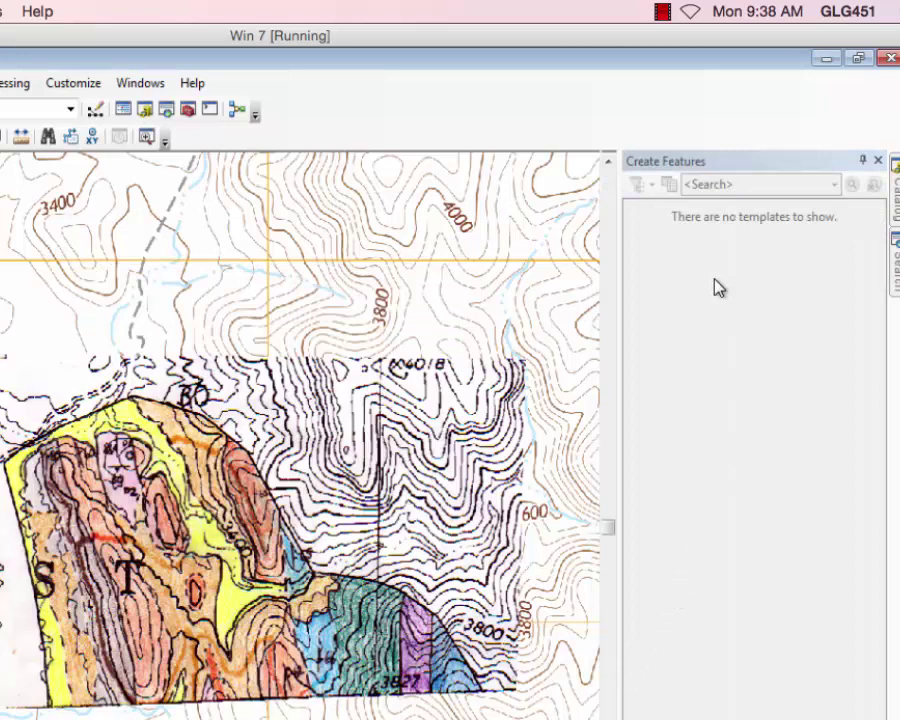
Set Arnett_Contacts to NAD 1983 UTM Zone 12N and add that system to Favorites
mouse_move(895, 190)
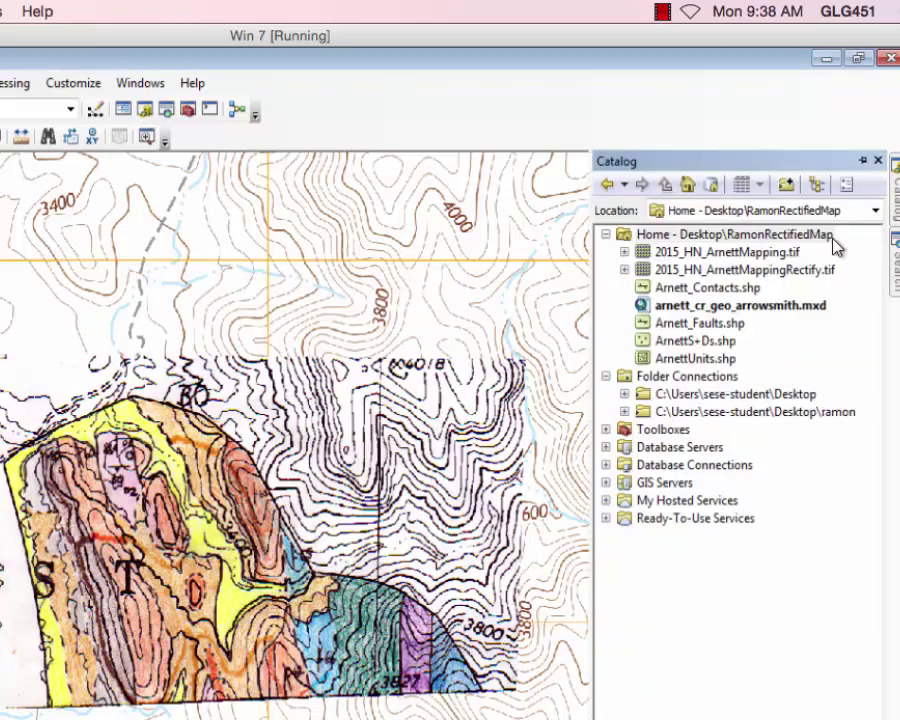
click(684, 290)
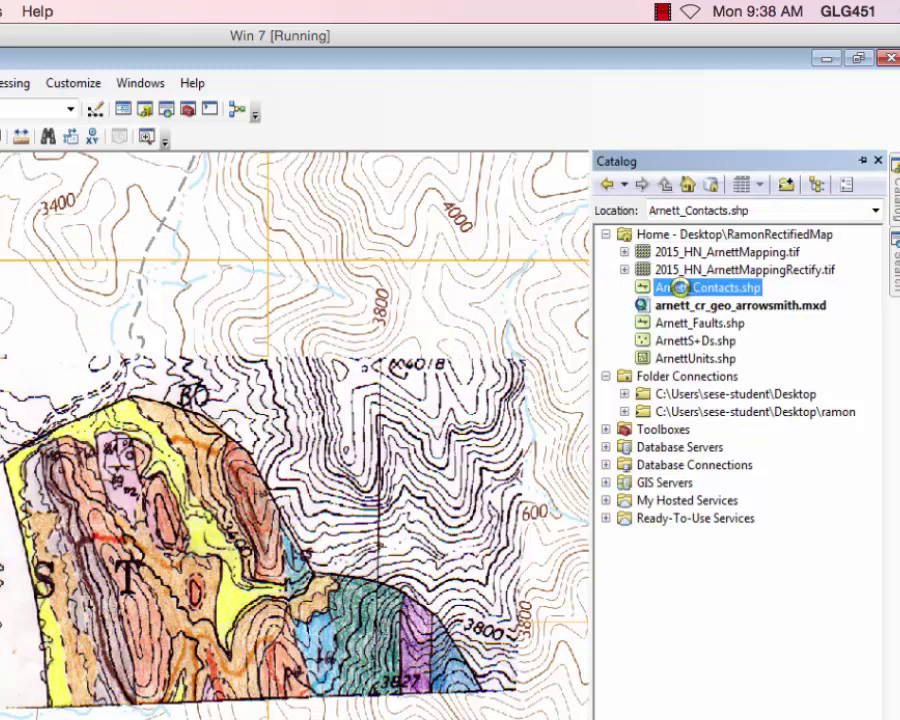
right_click(681, 290)
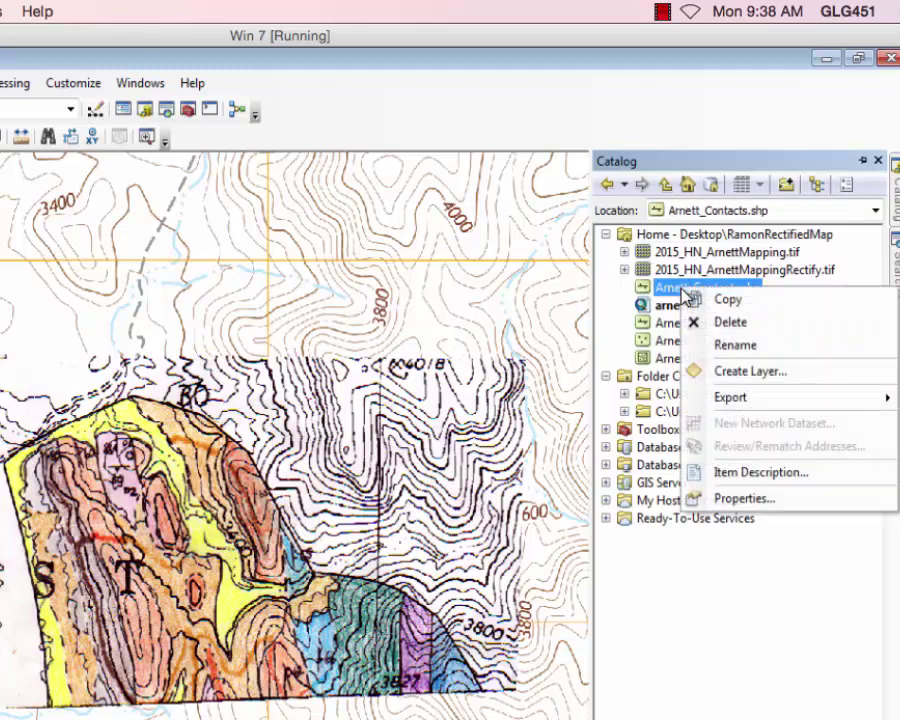
click(748, 499)
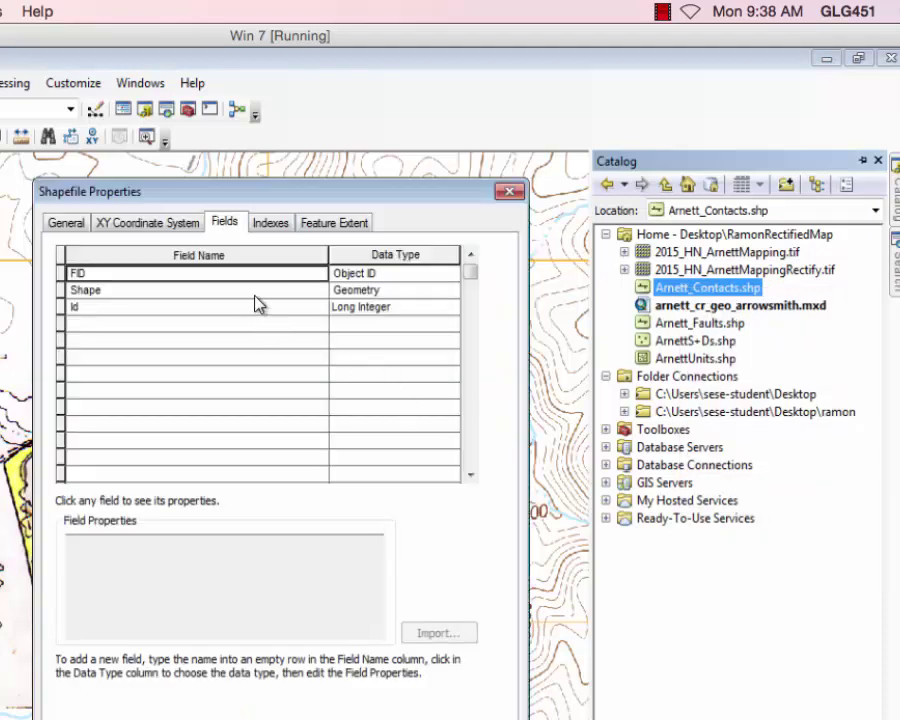
click(169, 230)
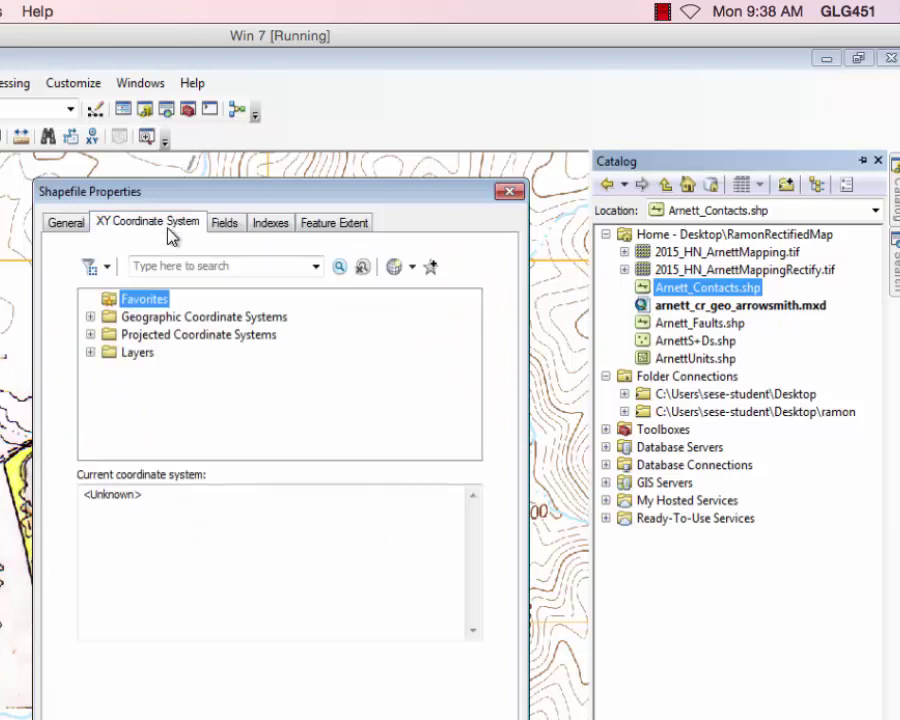
click(88, 316)
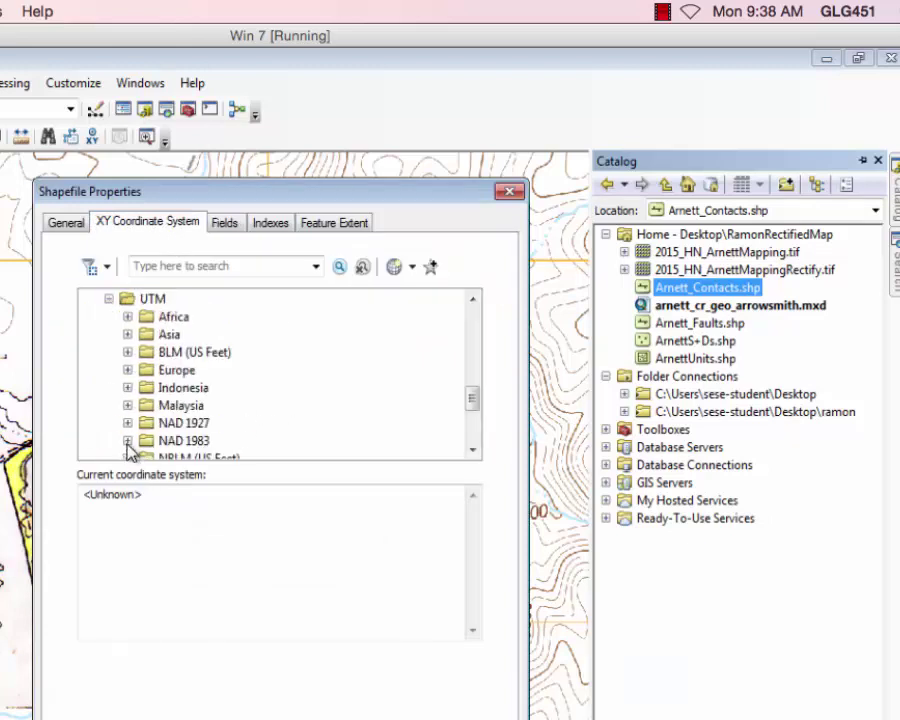
click(127, 442)
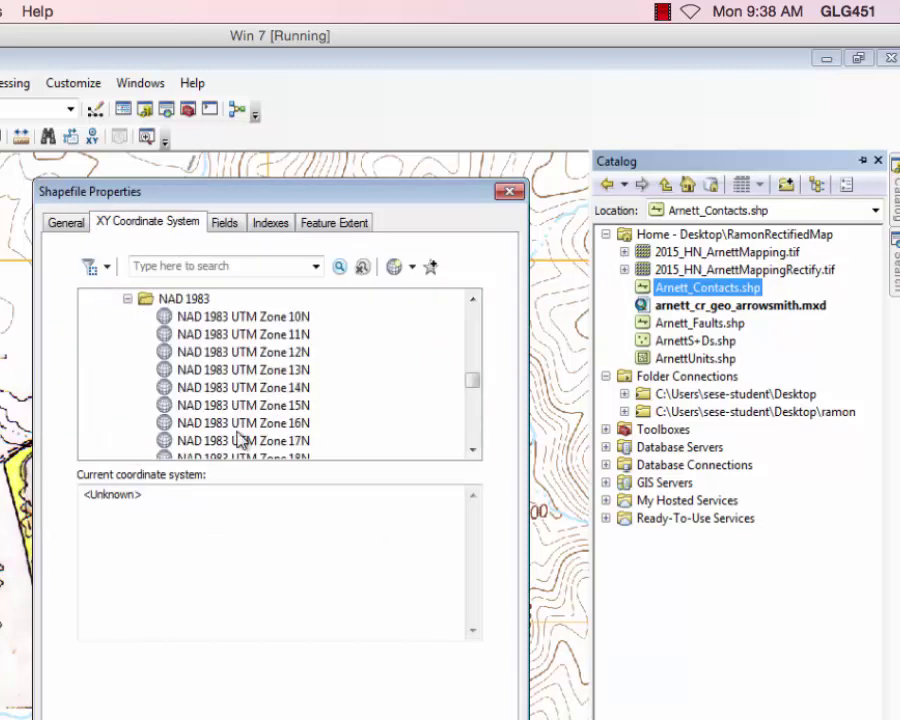
click(281, 354)
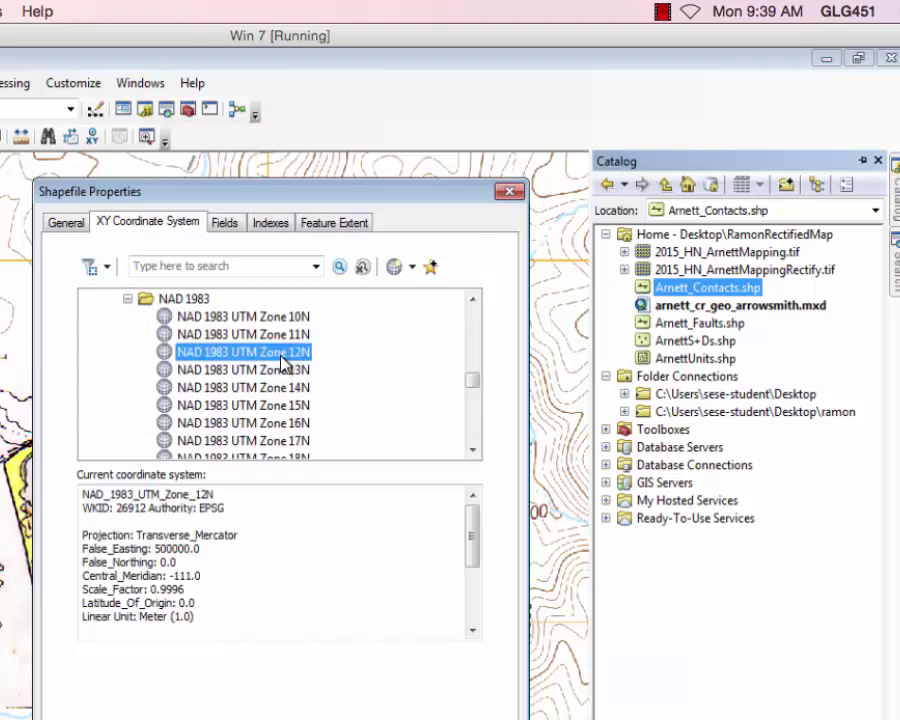
click(434, 272)
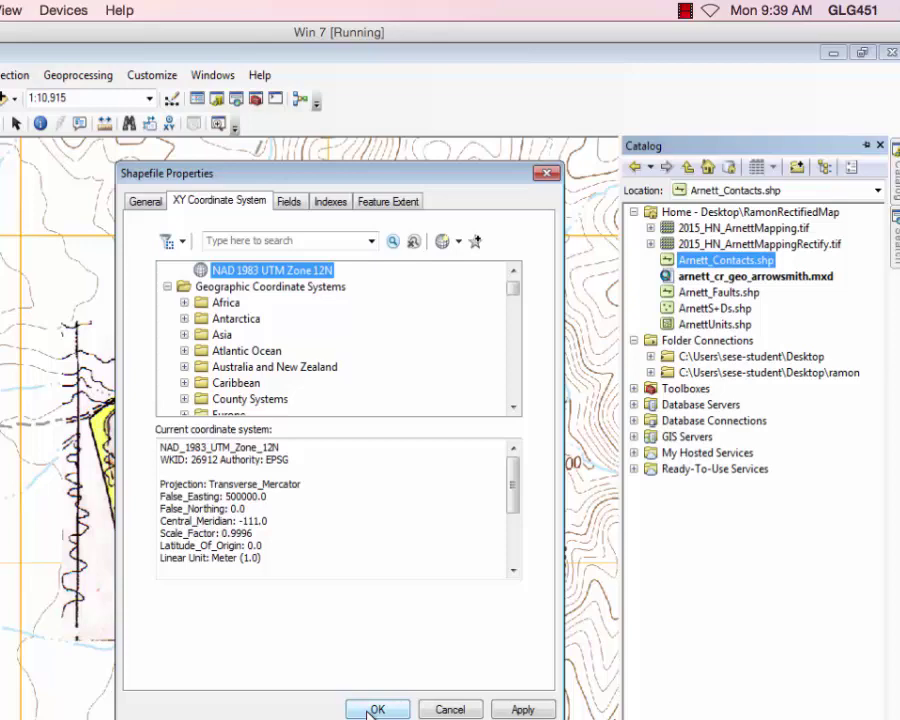
click(319, 719)
Apply the favourite NAD 1983 UTM Zone 12N to Arnett_Faults and ArnettS+Ds
right_click(716, 293)
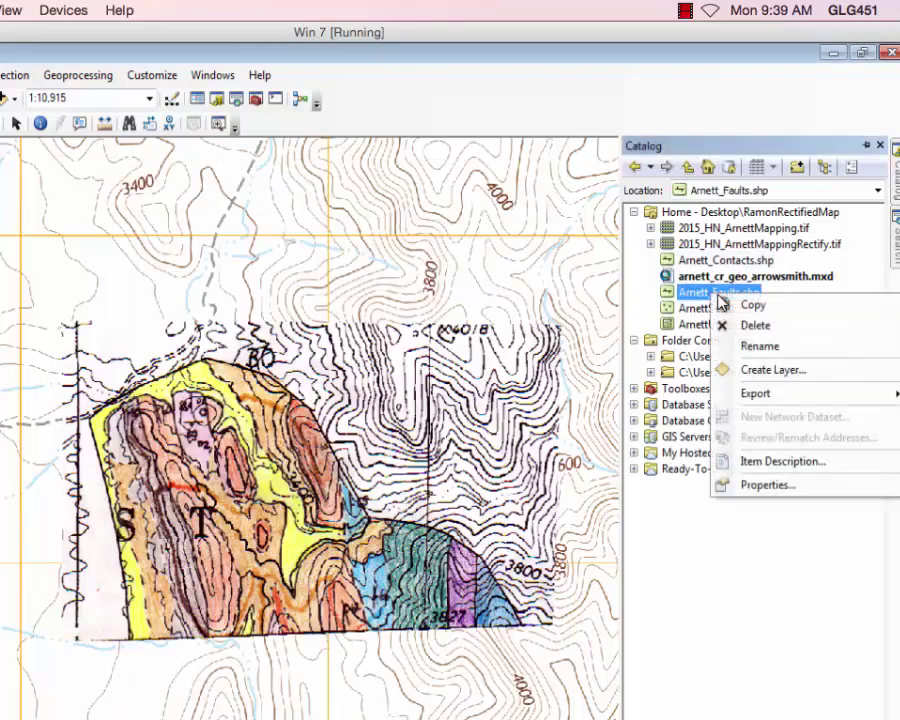
click(770, 485)
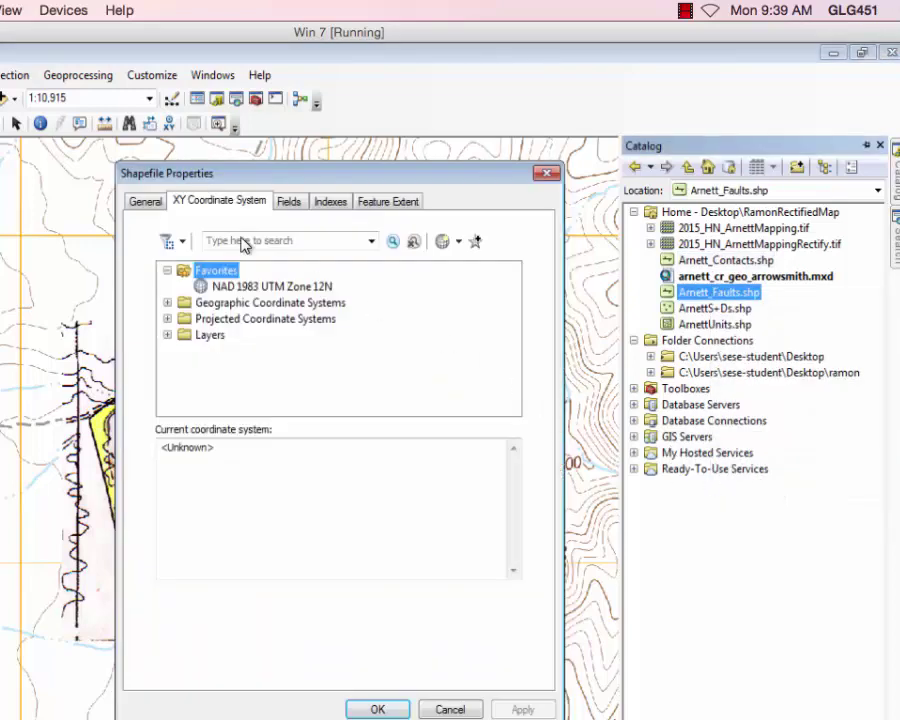
click(236, 287)
click(374, 706)
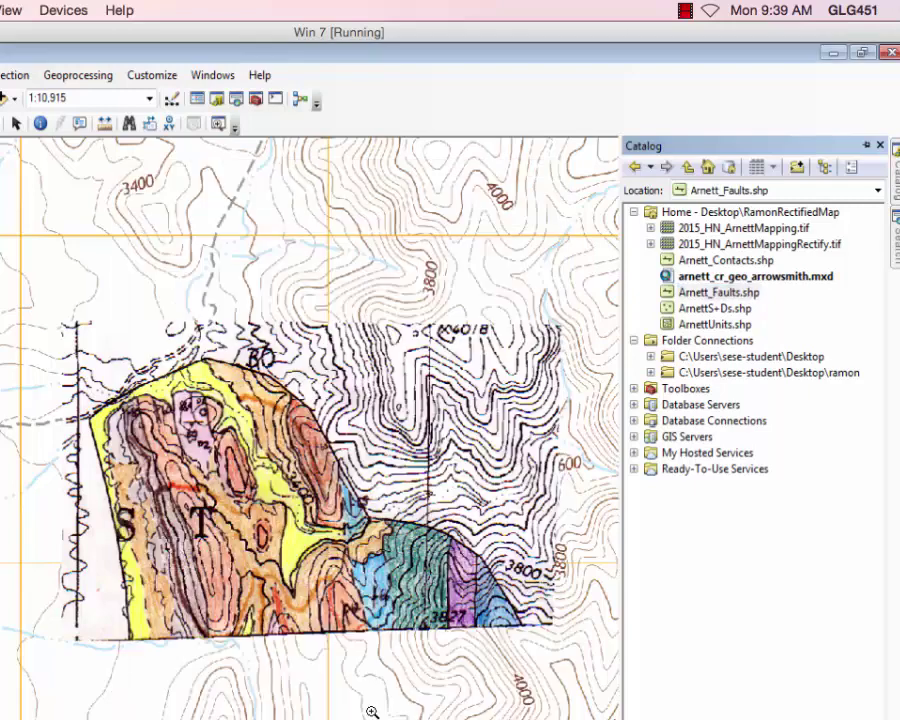
click(705, 318)
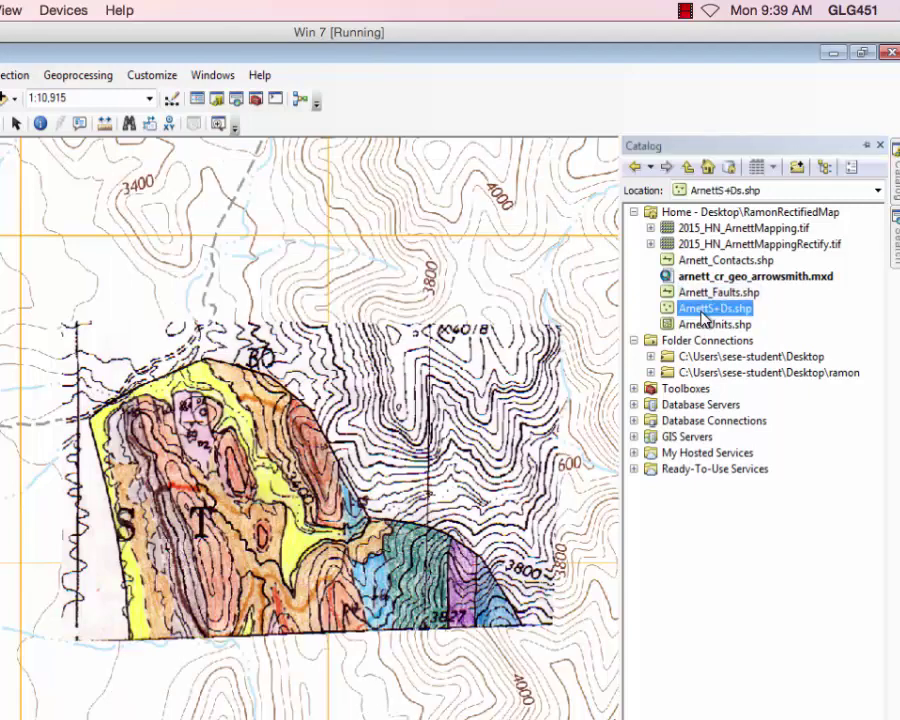
right_click(706, 320)
click(745, 502)
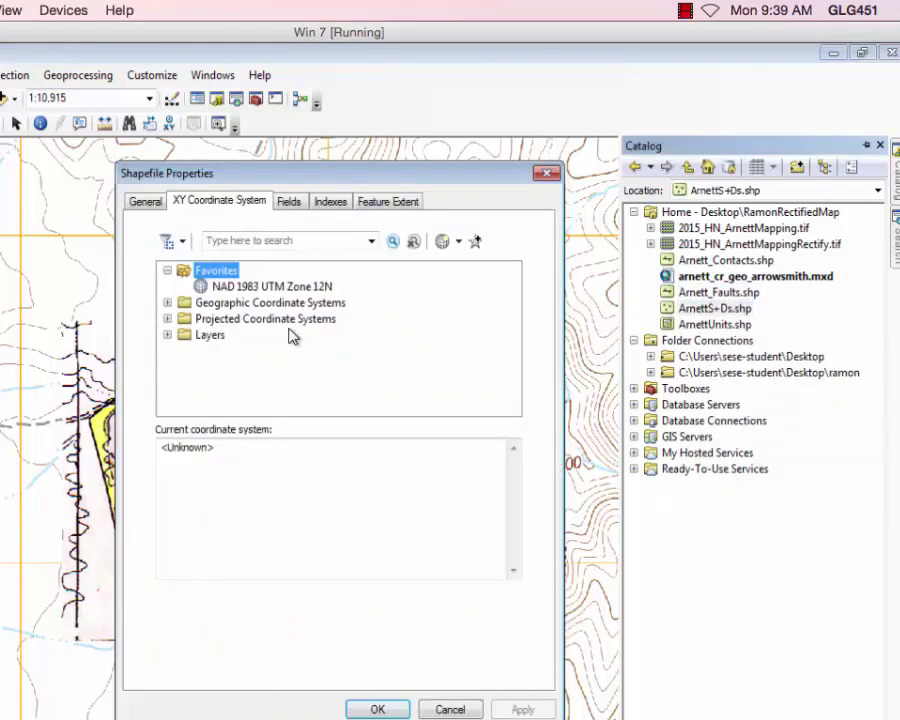
click(262, 287)
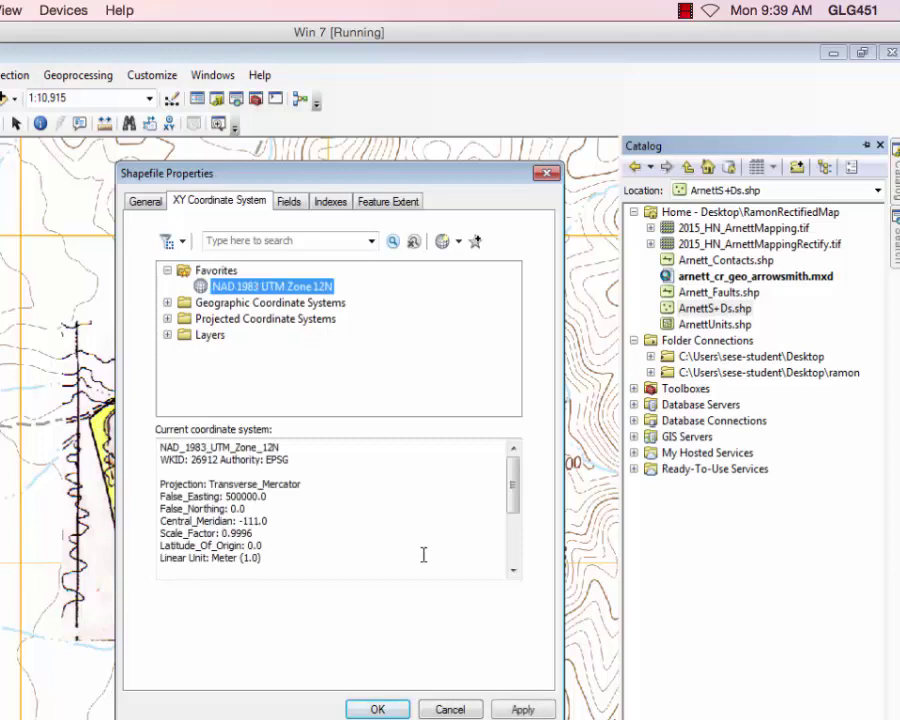
click(377, 709)
Apply NAD 1983 UTM Zone 12N to ArnettUnits
click(700, 328)
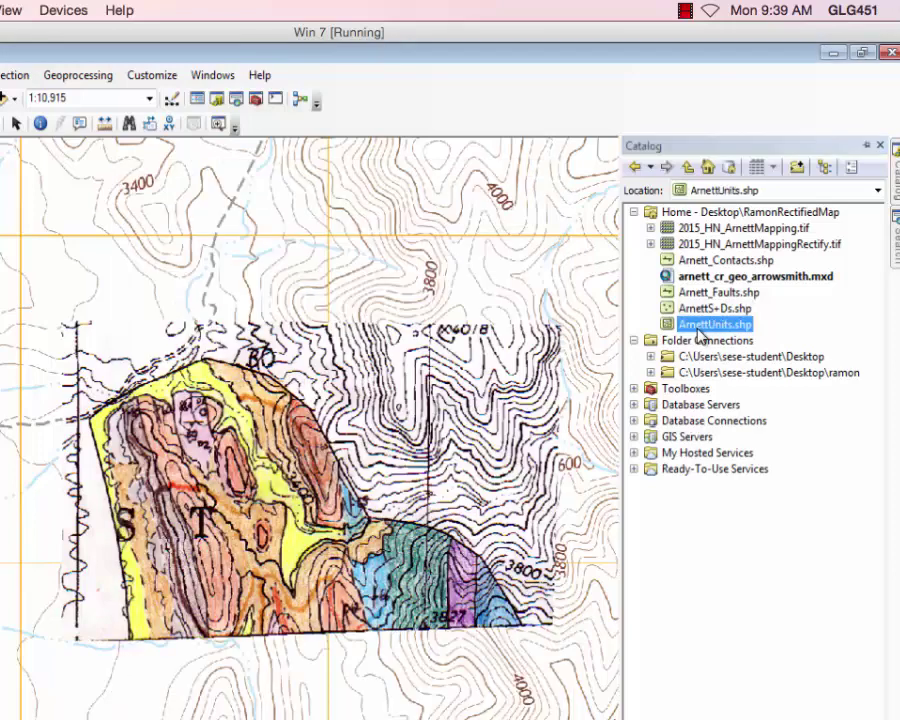
right_click(700, 336)
click(745, 517)
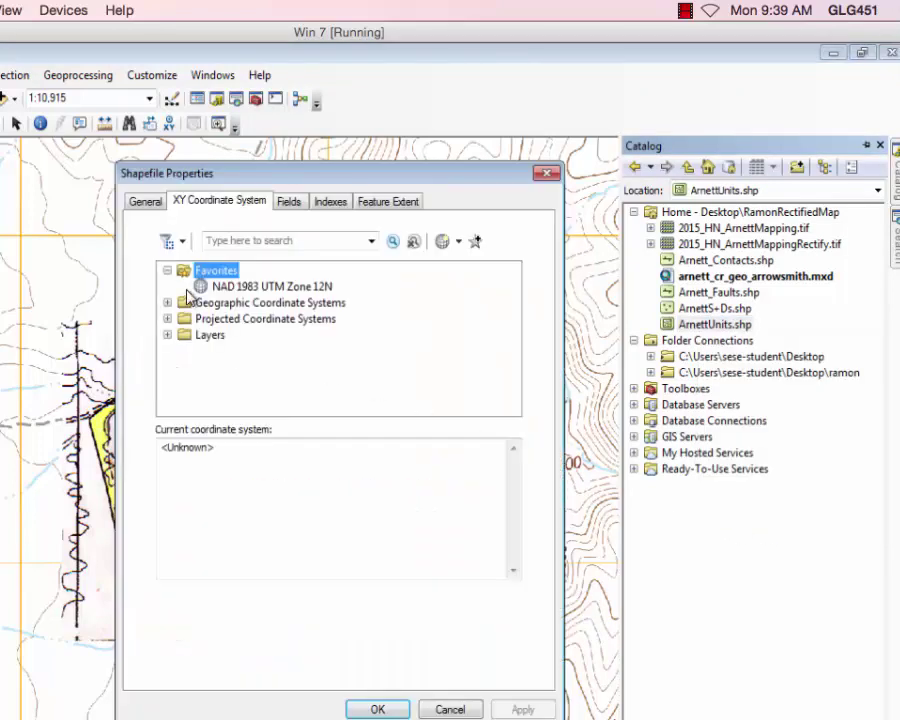
click(205, 287)
click(377, 709)
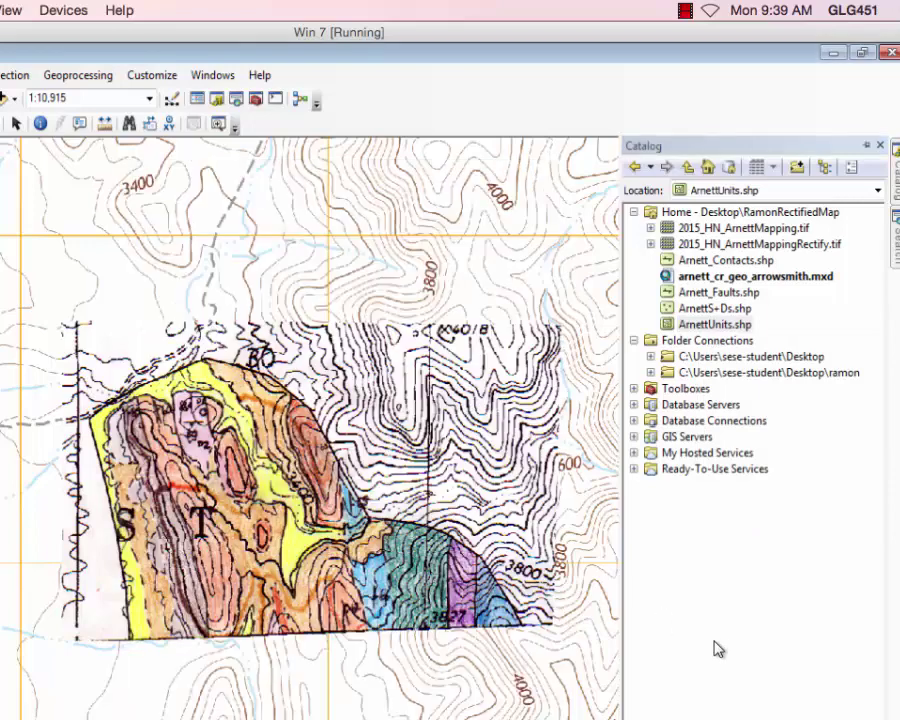
Add a text field named Type to Arnett_Contacts
click(704, 262)
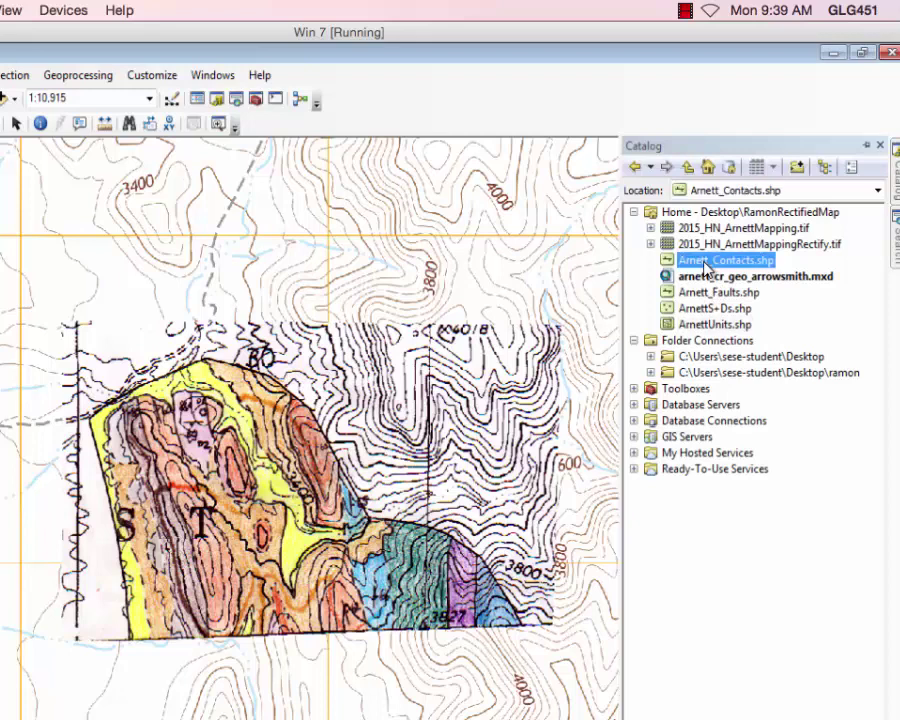
right_click(706, 262)
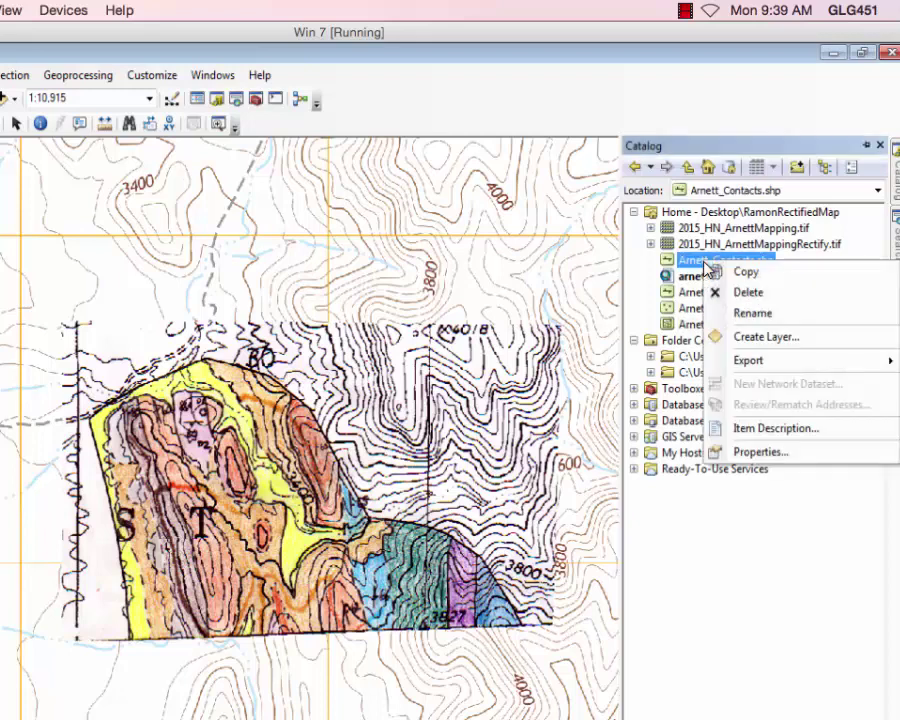
click(770, 454)
click(289, 202)
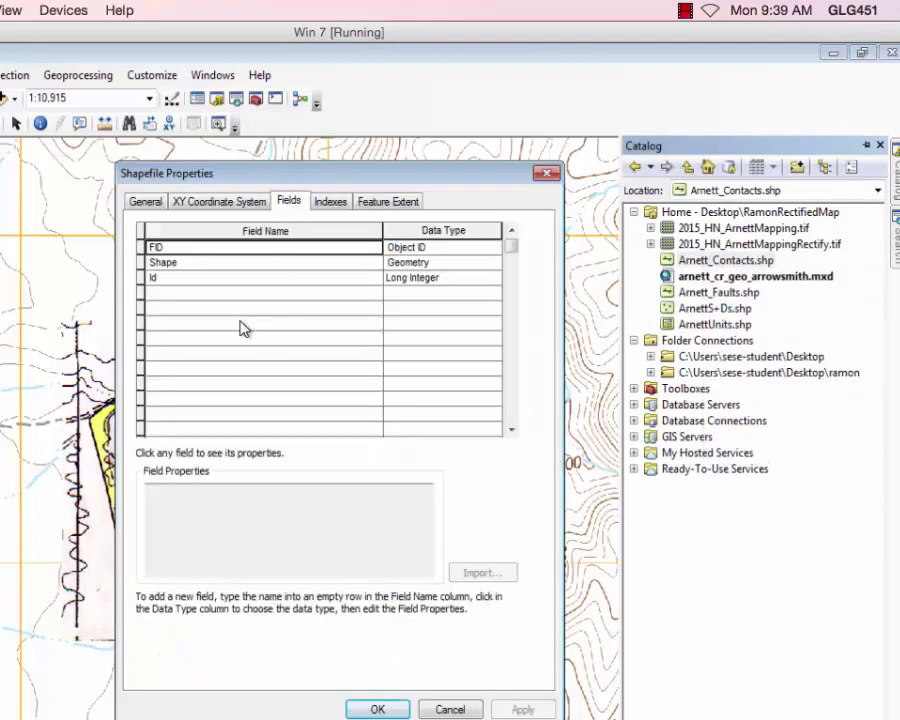
click(208, 293)
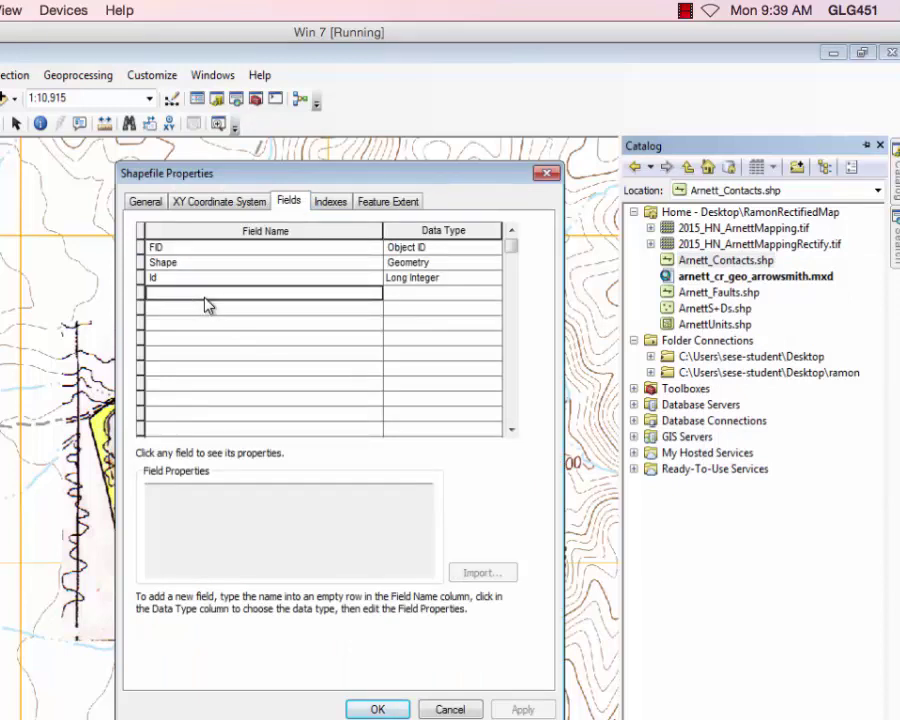
text(Type)
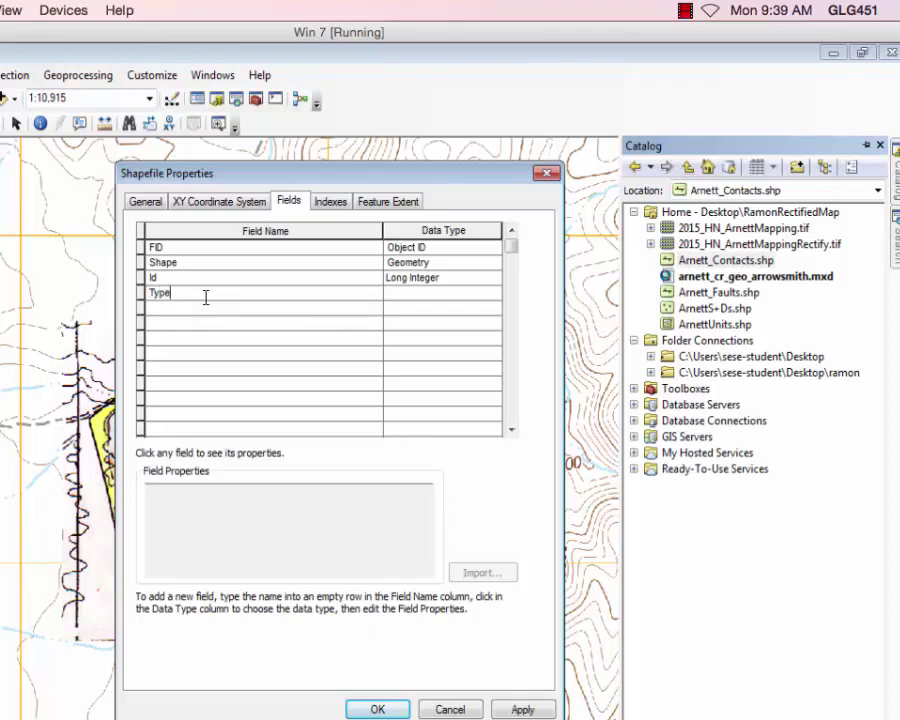
key(Tab)
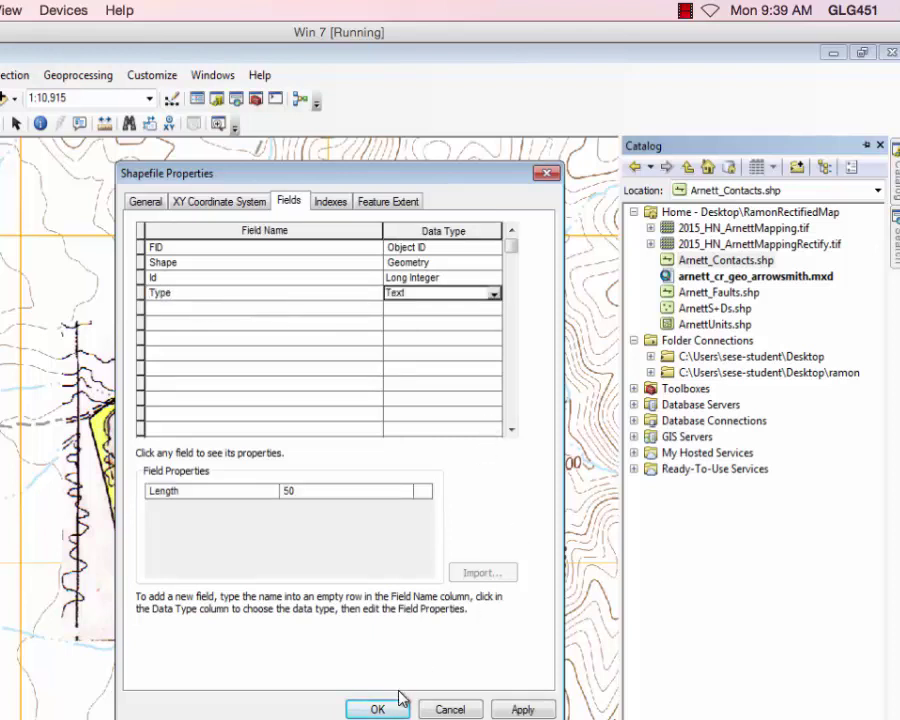
click(375, 709)
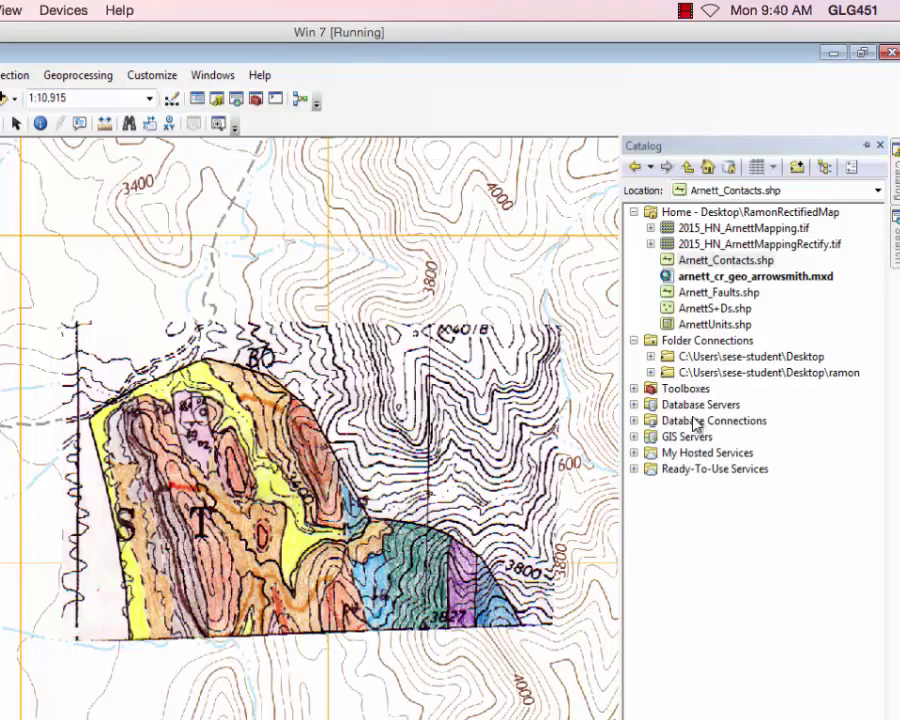
Add a Type field to Arnett_Faults
click(718, 292)
right_click(718, 292)
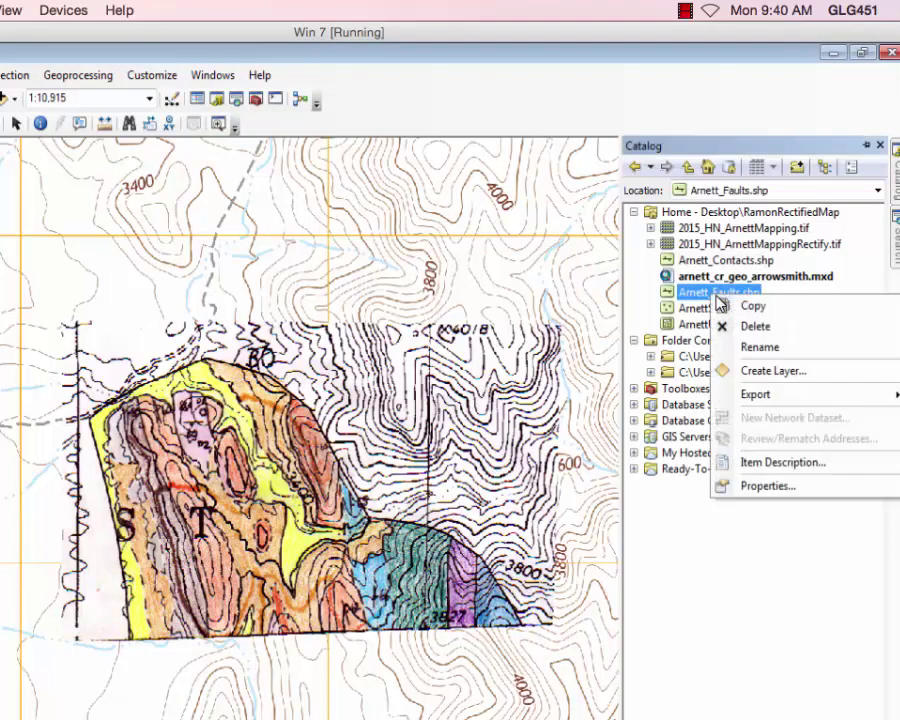
click(773, 485)
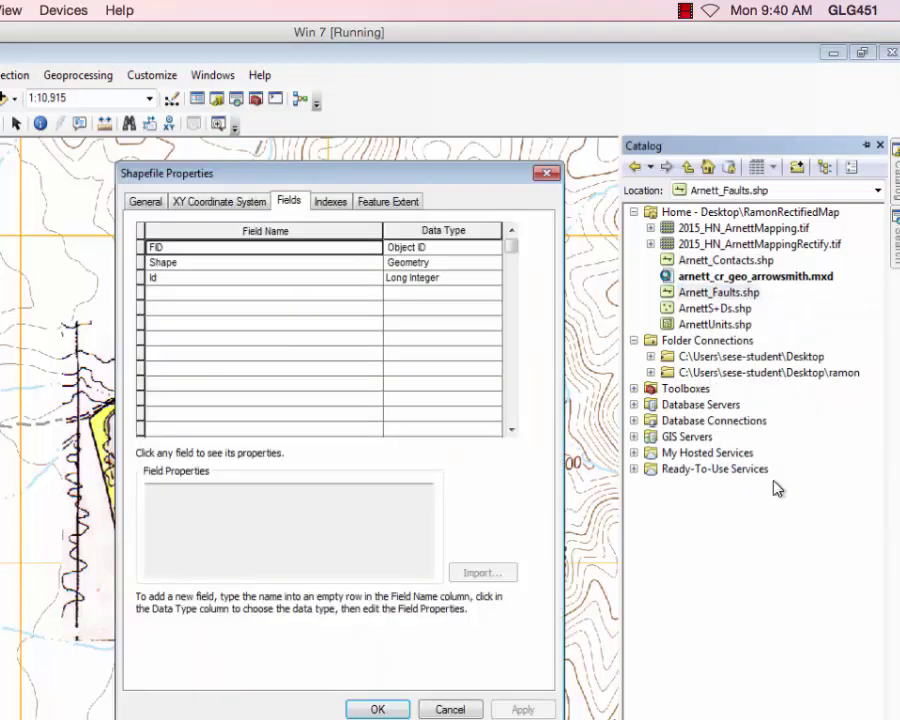
click(187, 295)
text(Type)
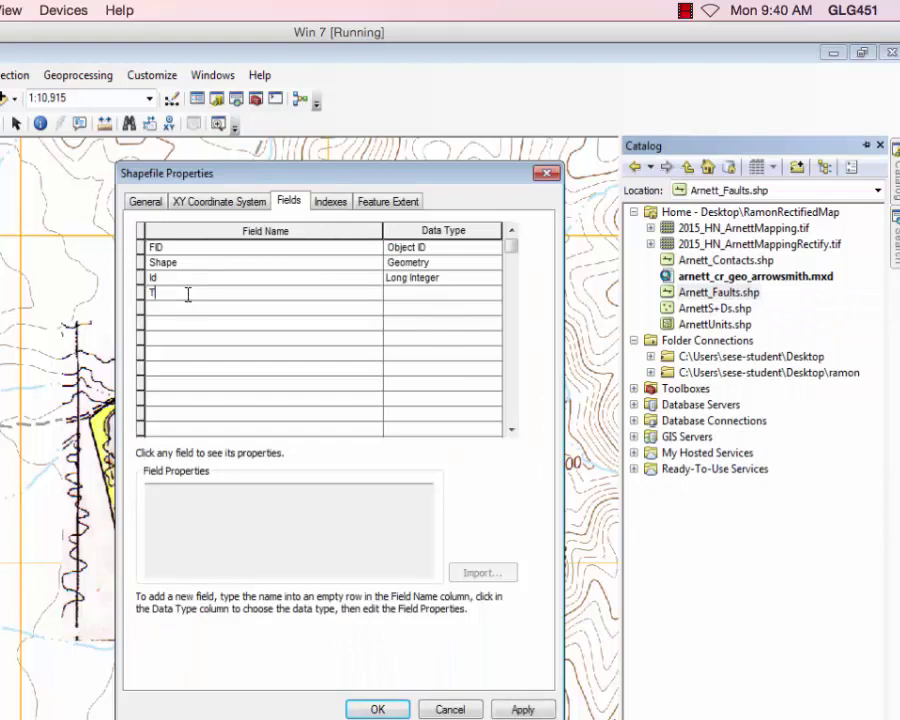
click(378, 708)
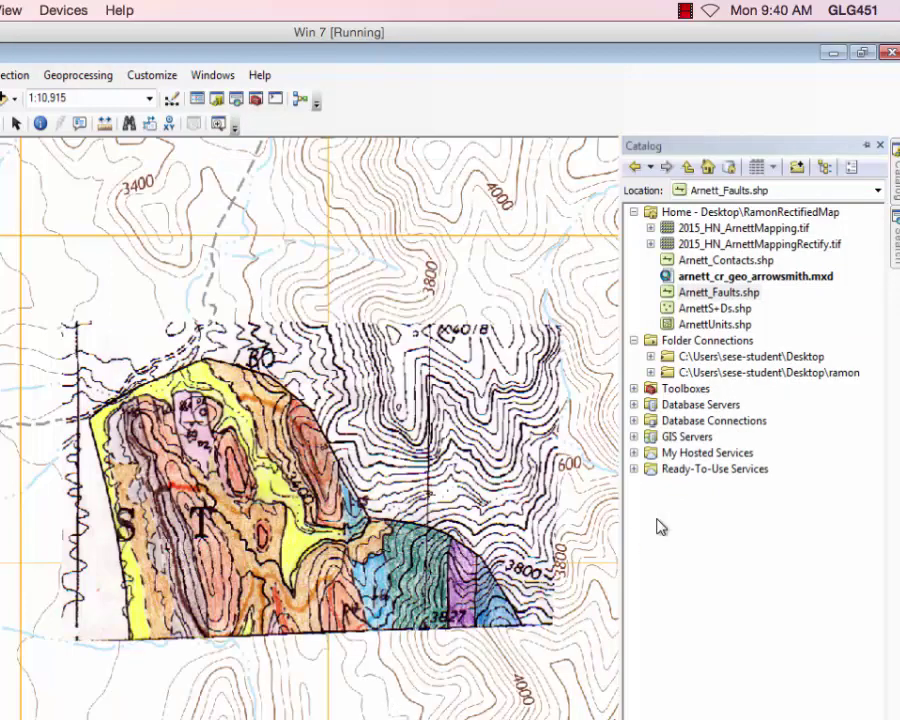
Add a Float field named strike to ArnettS+Ds
click(716, 311)
right_click(716, 313)
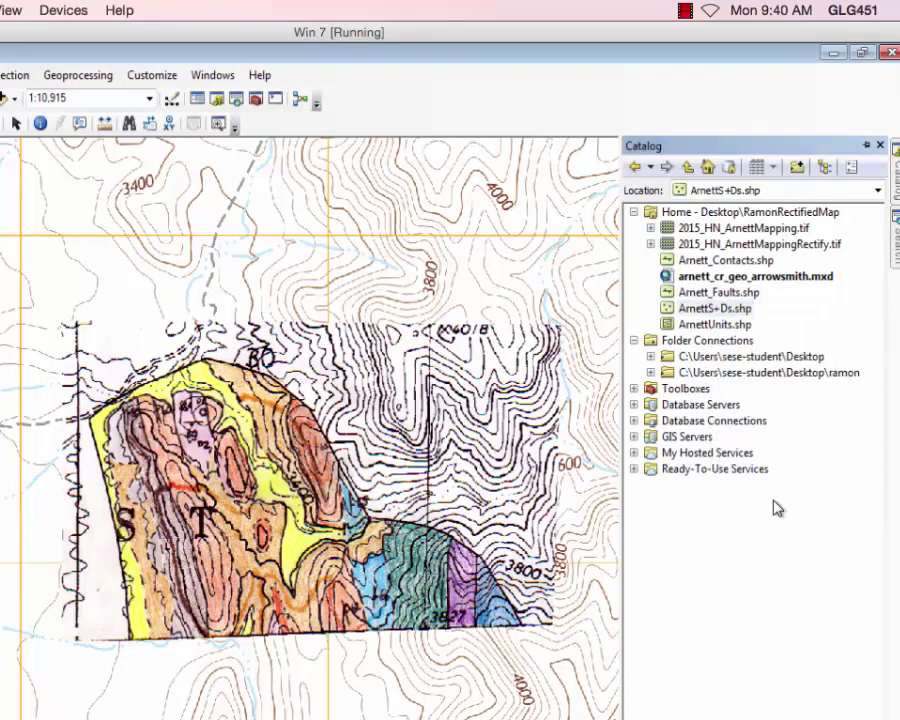
click(767, 501)
click(242, 301)
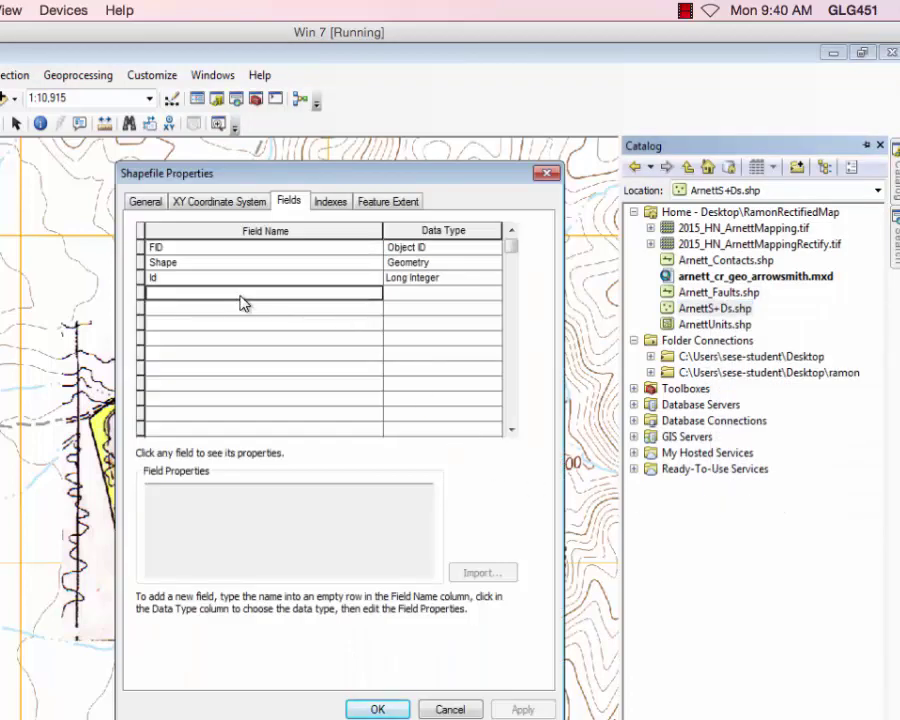
text(strike)
key(Tab)
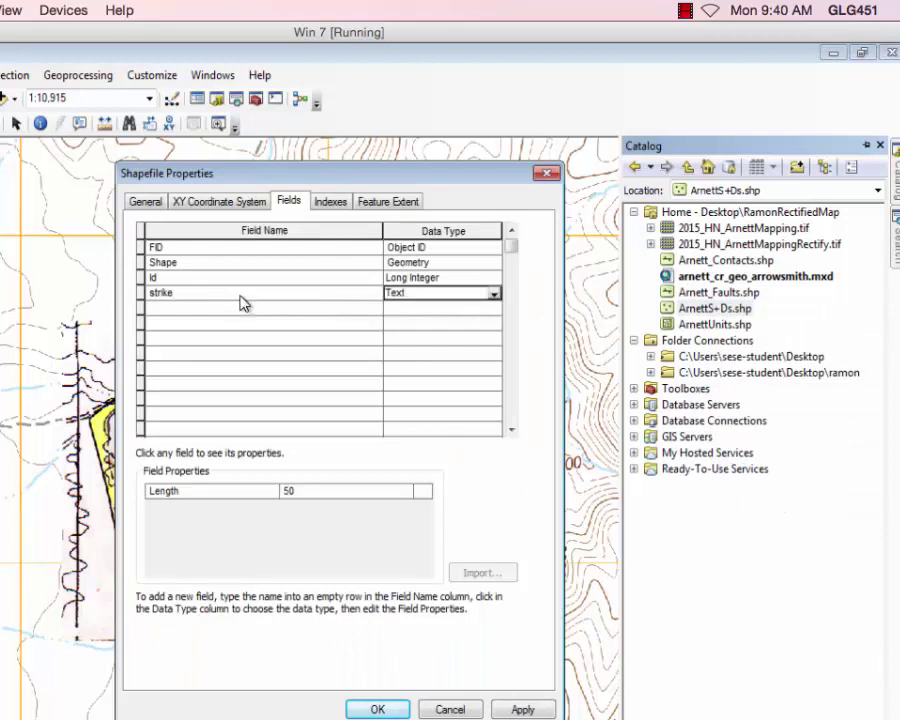
click(493, 294)
click(410, 338)
Add a Float dip field and a Text notes field, then save
click(229, 311)
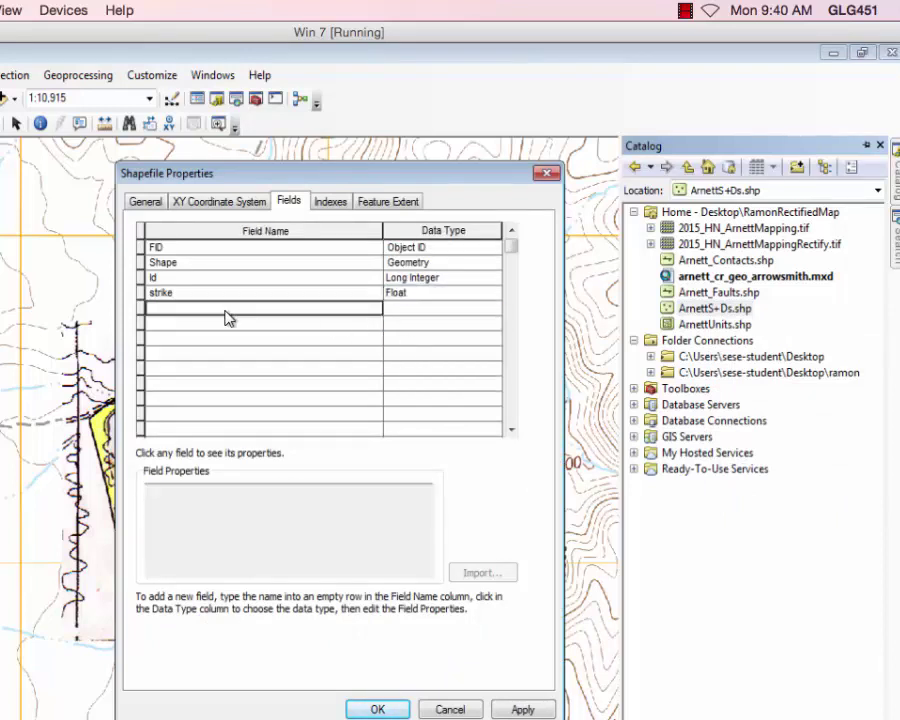
text(dip)
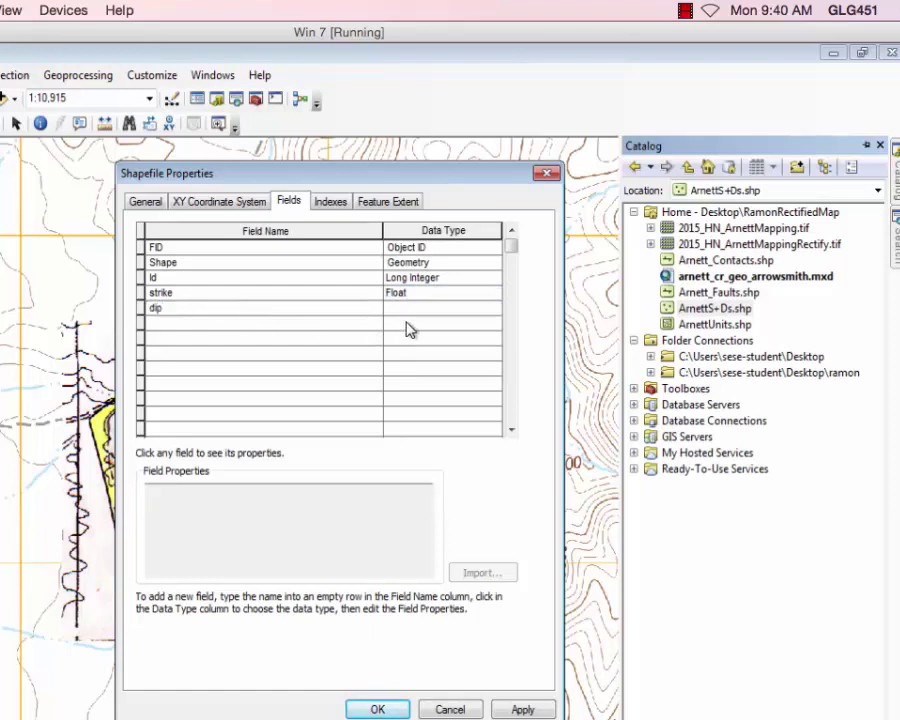
click(418, 310)
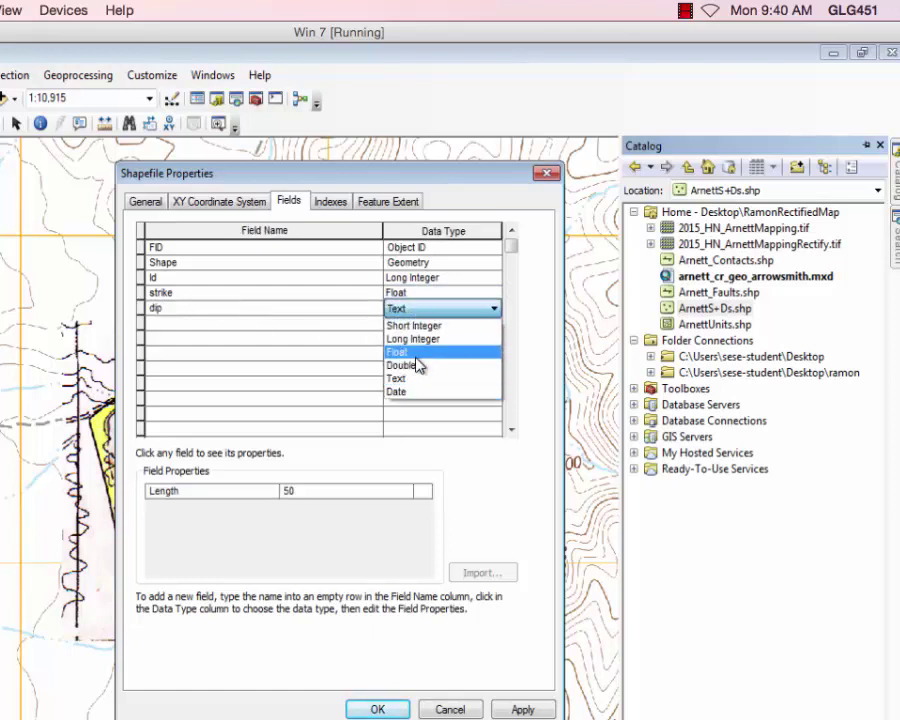
click(416, 352)
click(219, 326)
text(notes)
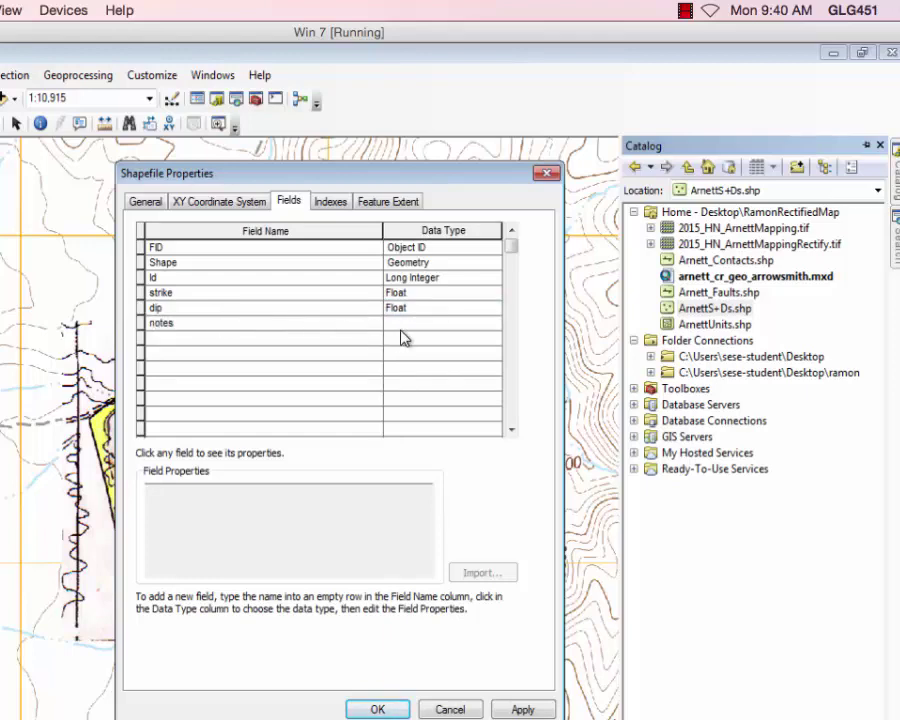
click(445, 324)
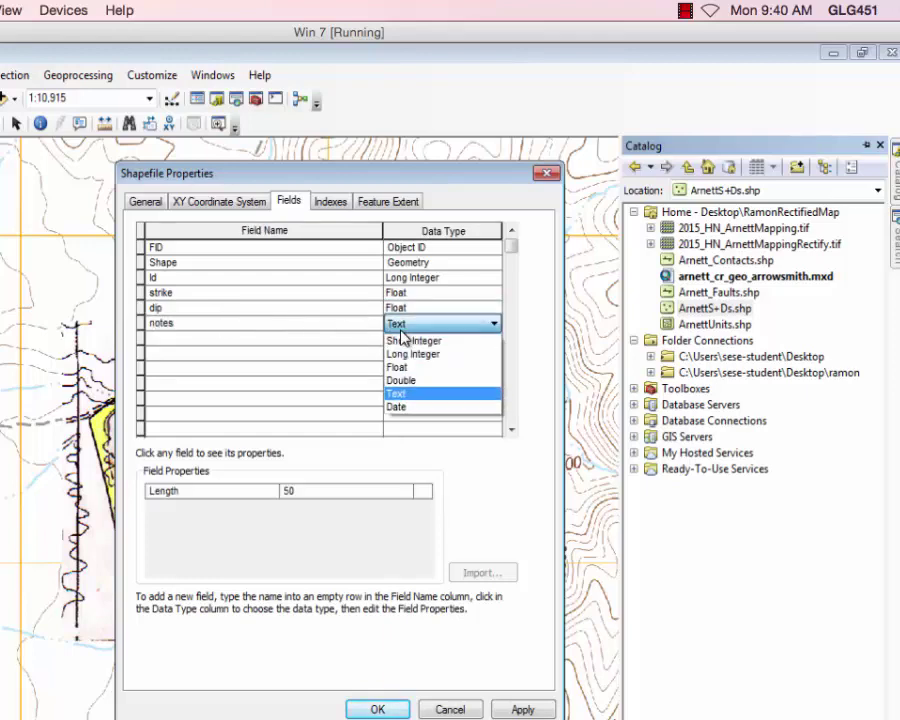
click(537, 340)
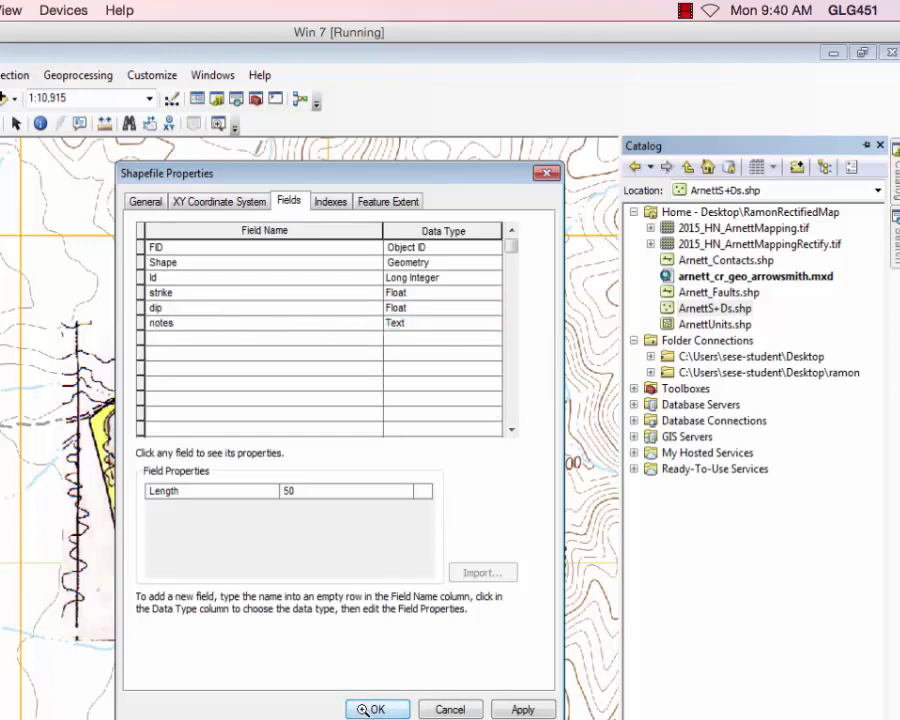
click(372, 708)
Add Text field Unit_Abbreviation to ArnettUnits, accepting the shortened name Unit_Abbre
click(698, 326)
right_click(698, 326)
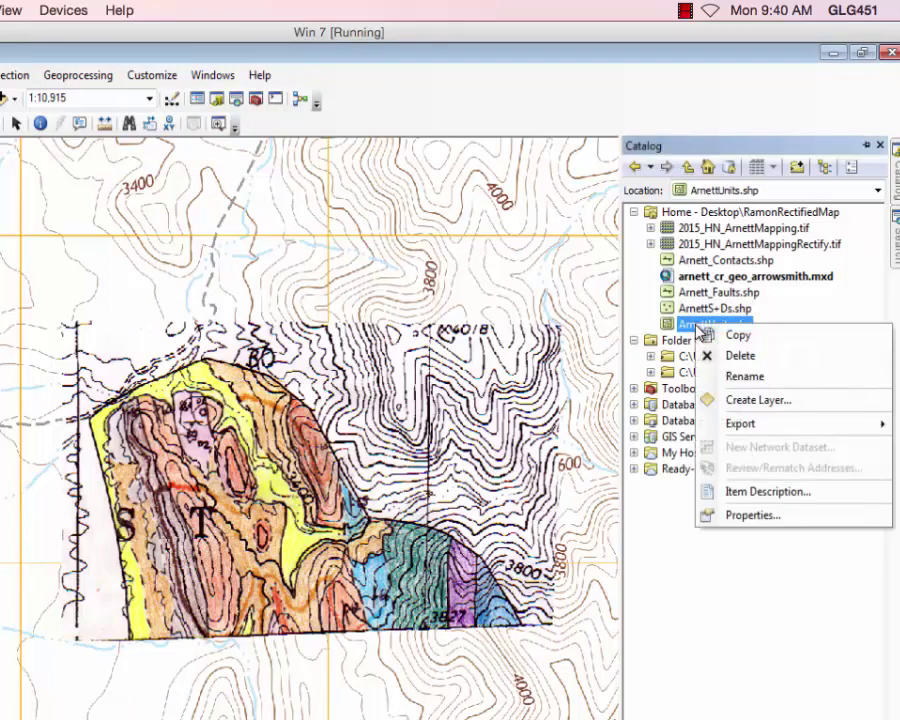
click(765, 516)
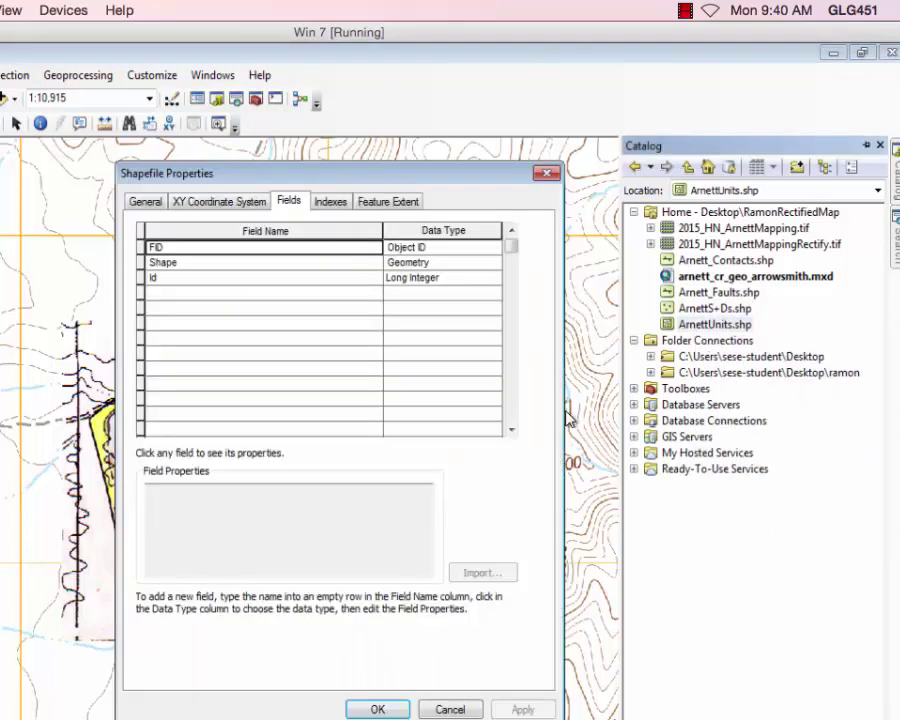
click(214, 295)
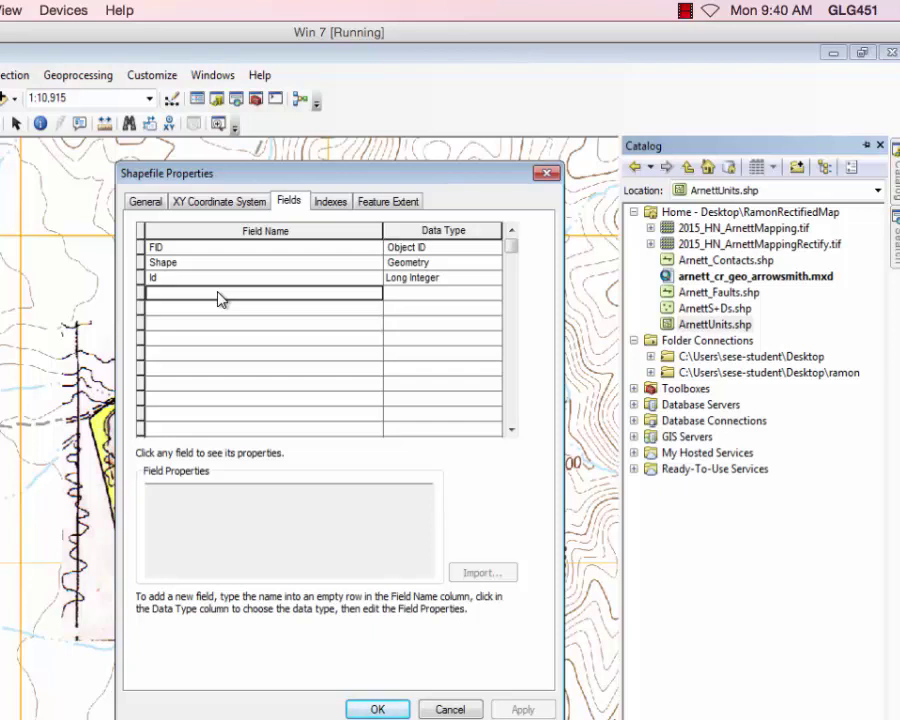
text(Unit)
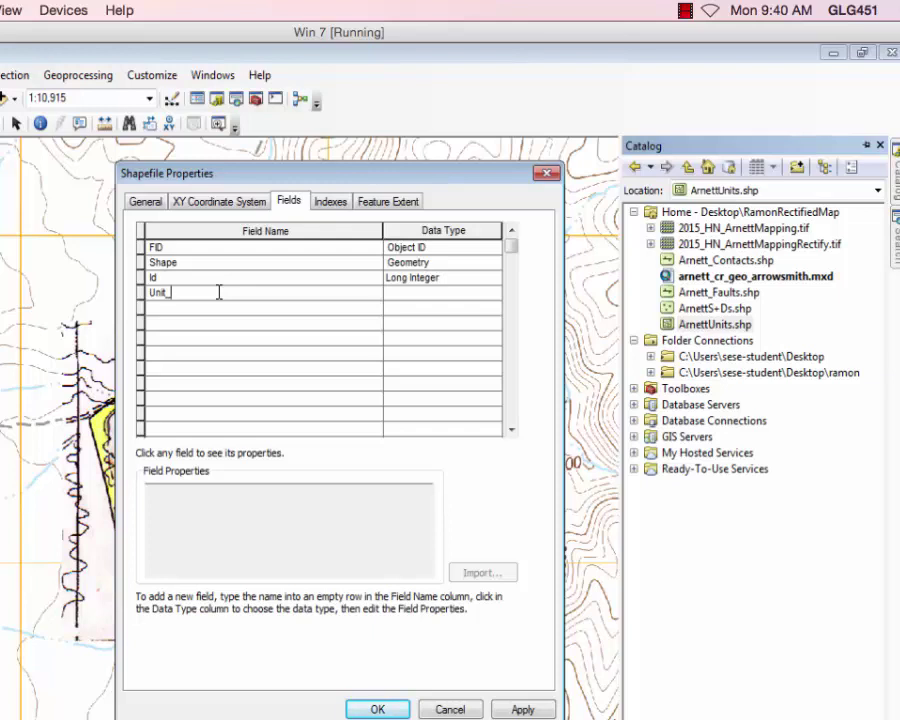
text(_Abbreviation)
click(400, 306)
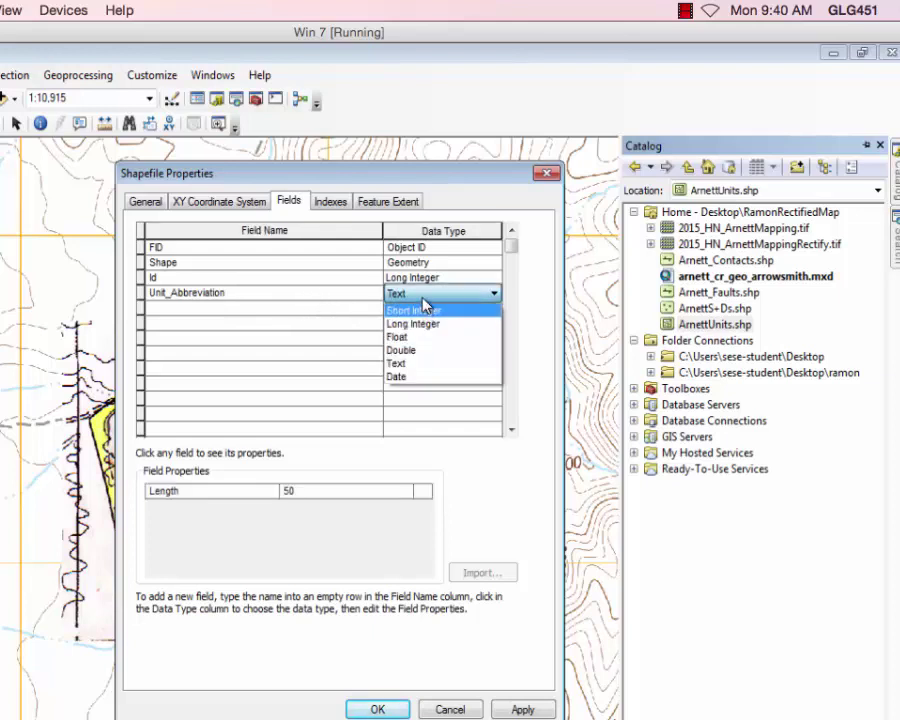
click(388, 300)
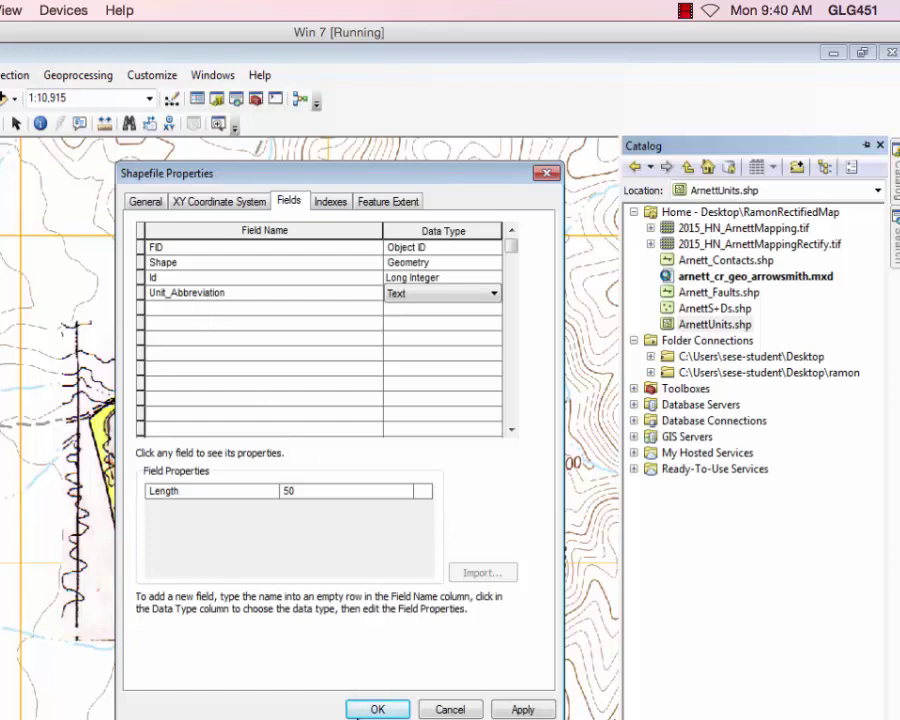
click(368, 707)
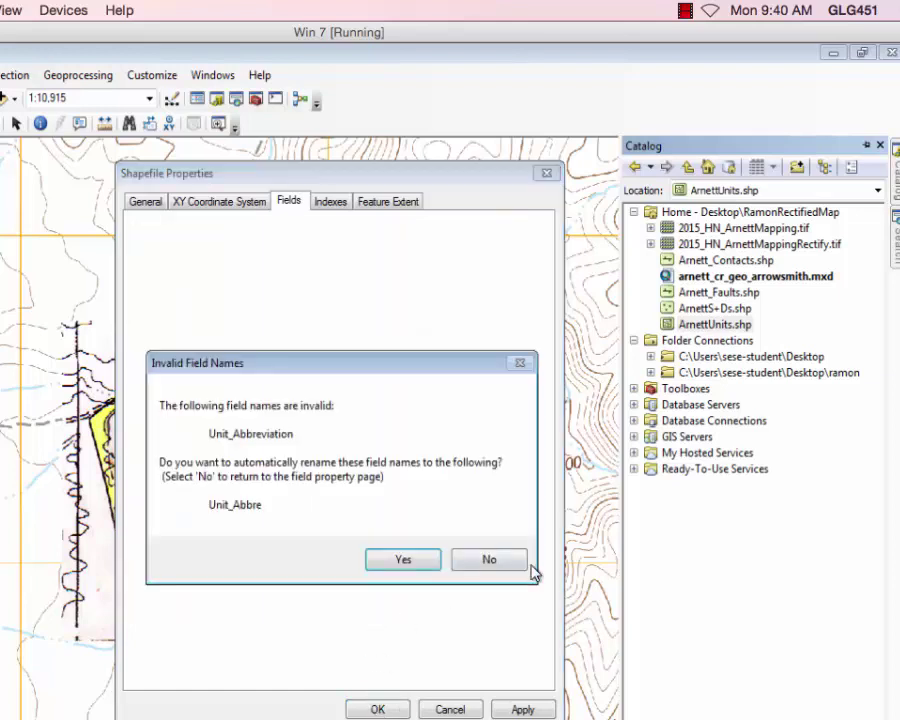
click(403, 560)
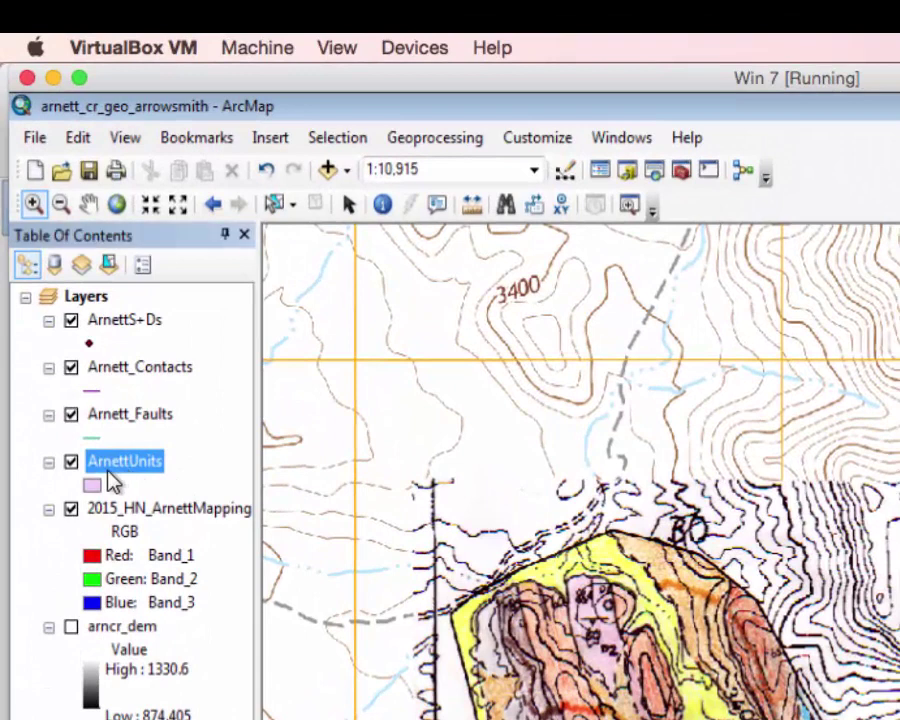
Drag Arnett_Faults below ArnettUnits and back, keeping the lines above the polygons
click(107, 421)
drag(107, 421, 118, 498)
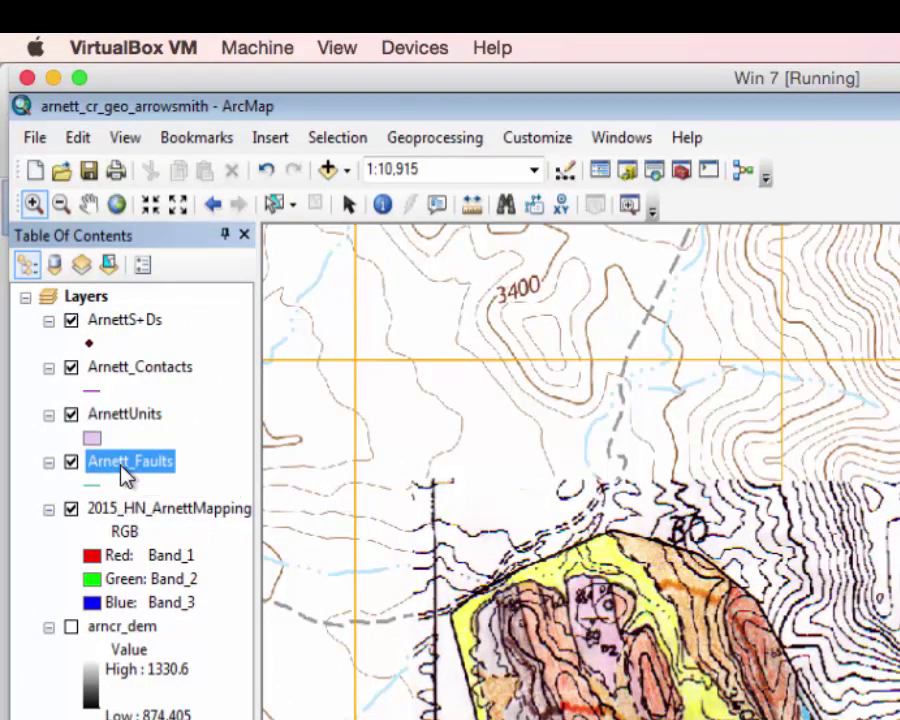
drag(100, 405, 141, 415)
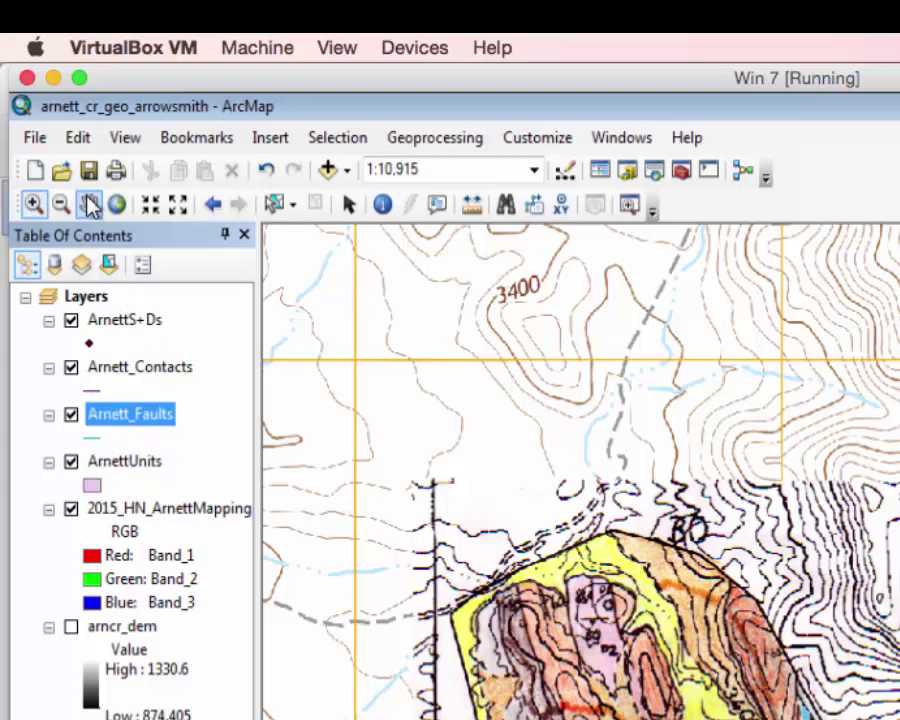